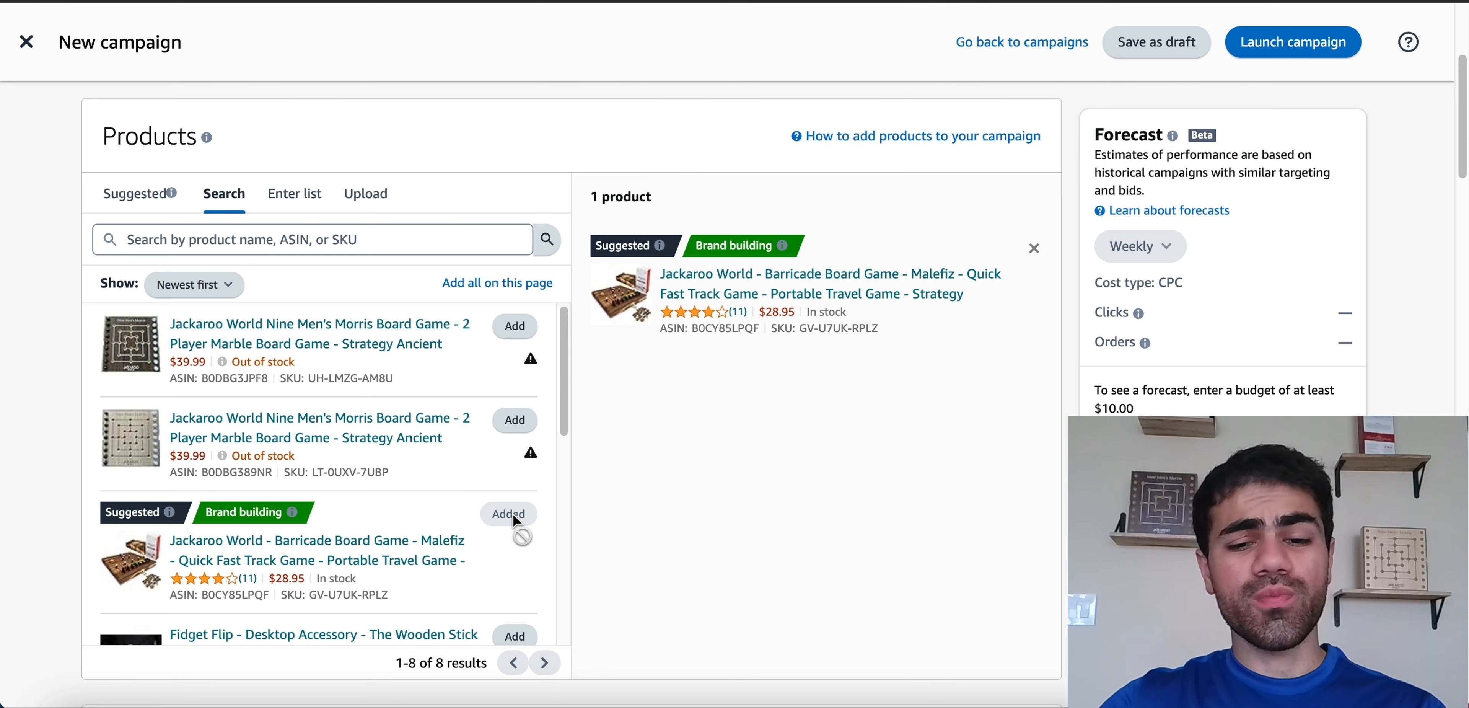
Step: Set the campaign to manual targeting with product targeting as the targeting type
scroll(669, 481, down, 6)
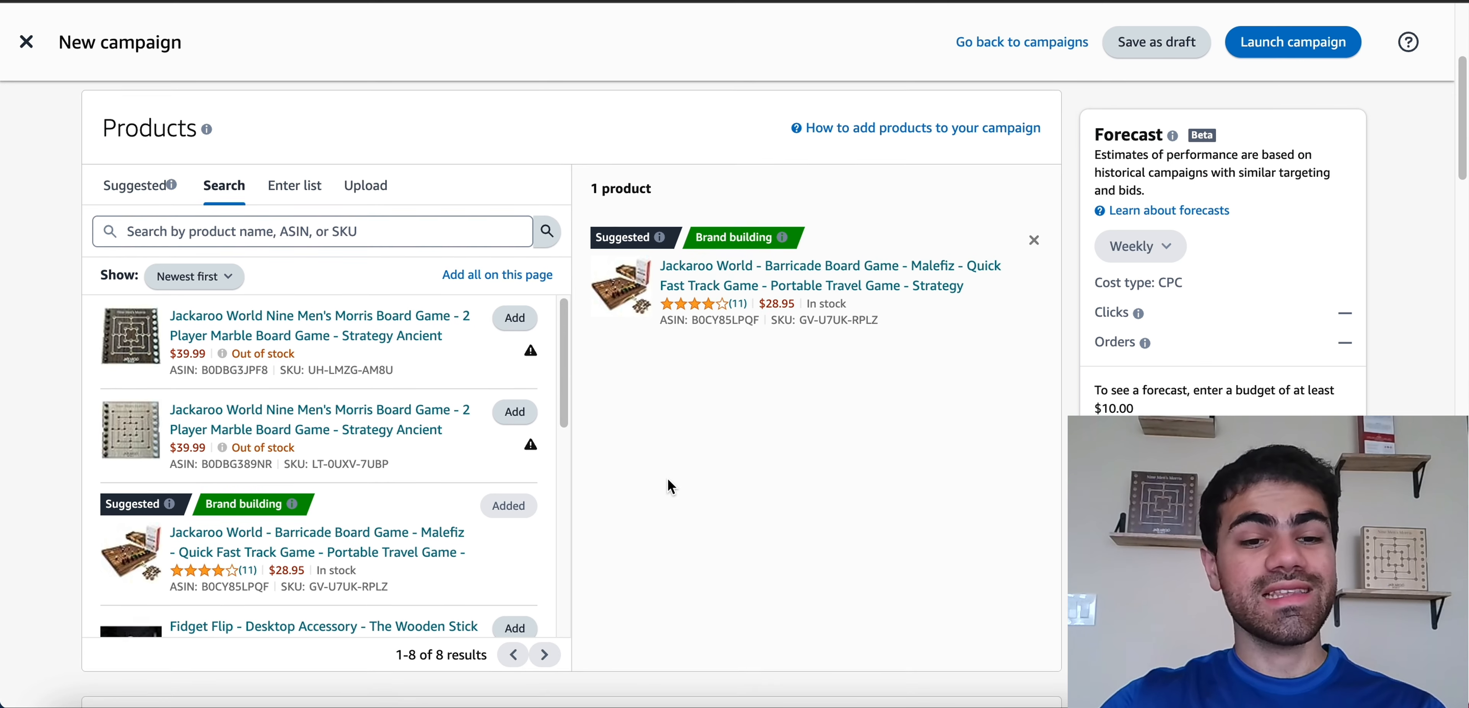
scroll(701, 478, down, 1)
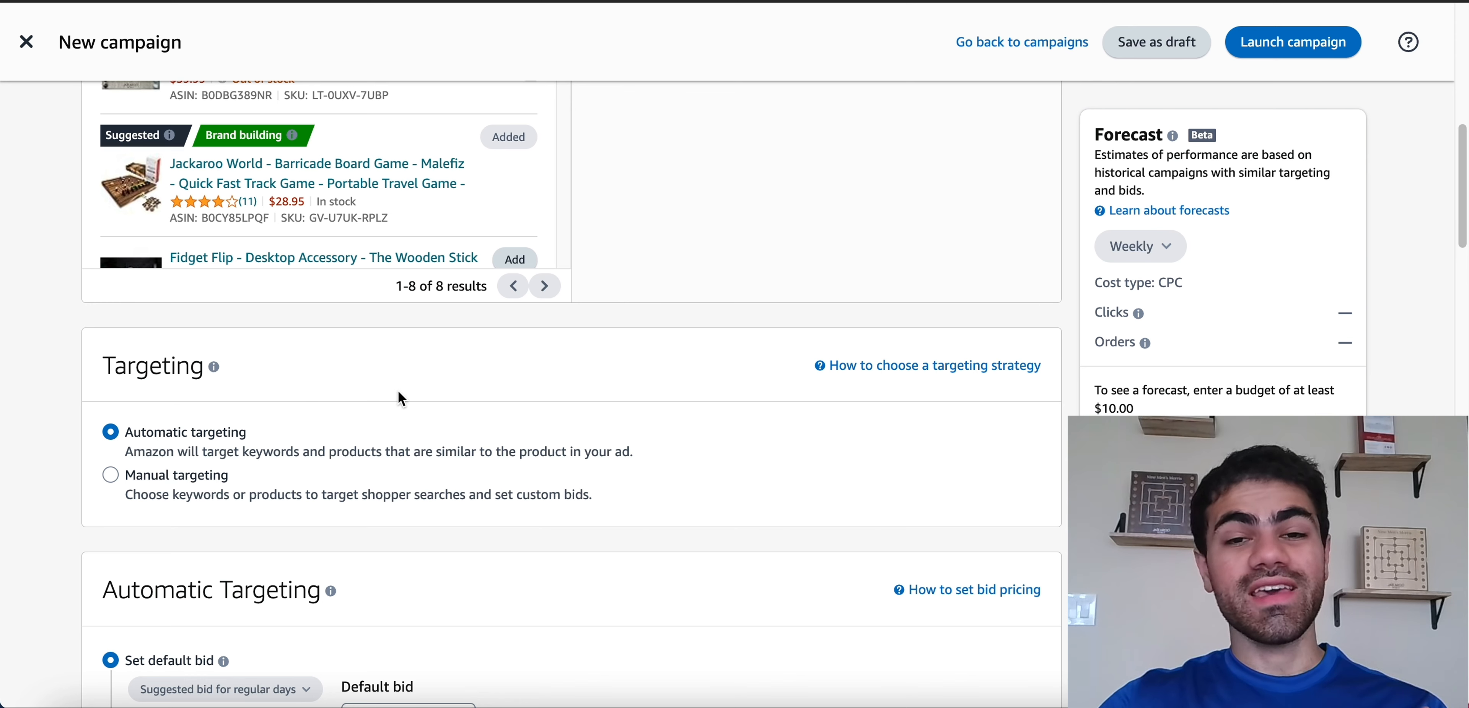
click(204, 488)
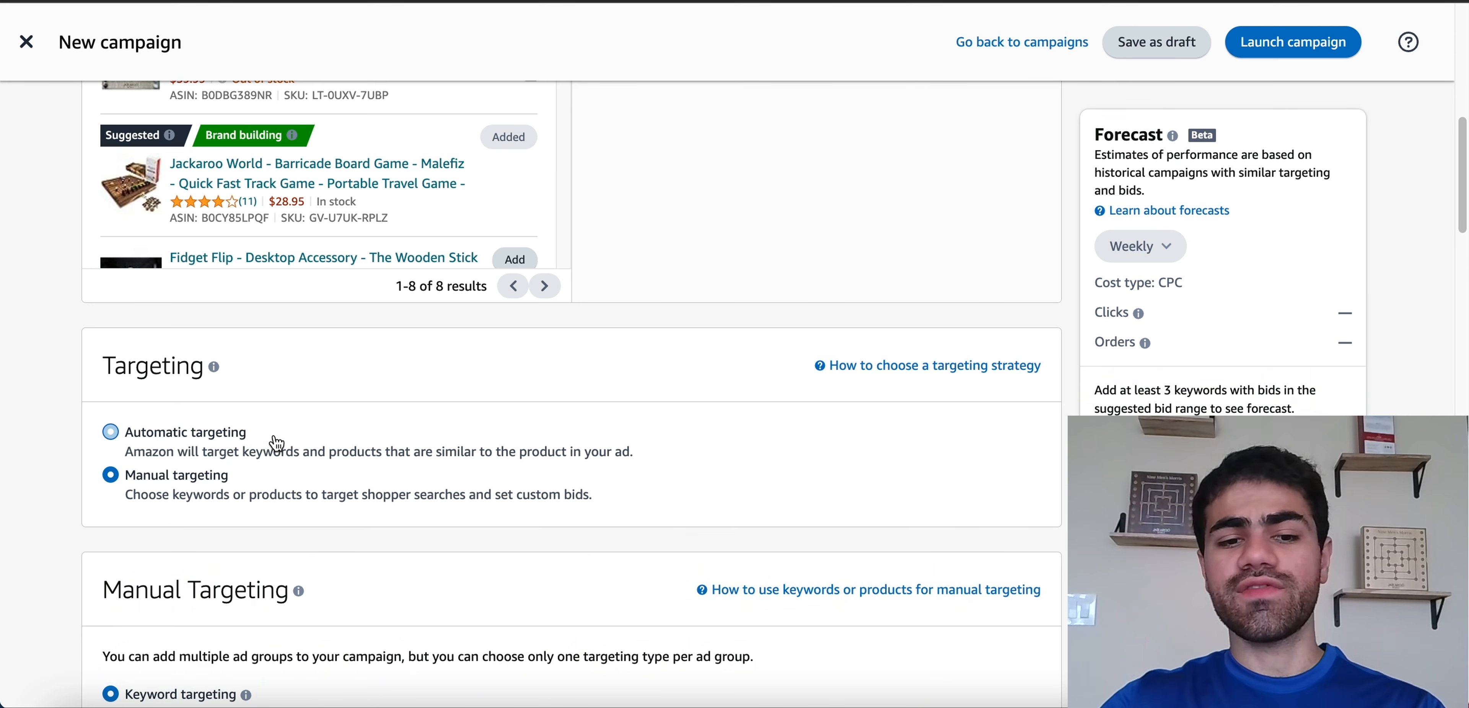
scroll(319, 456, down, 2)
scroll(358, 463, down, 3)
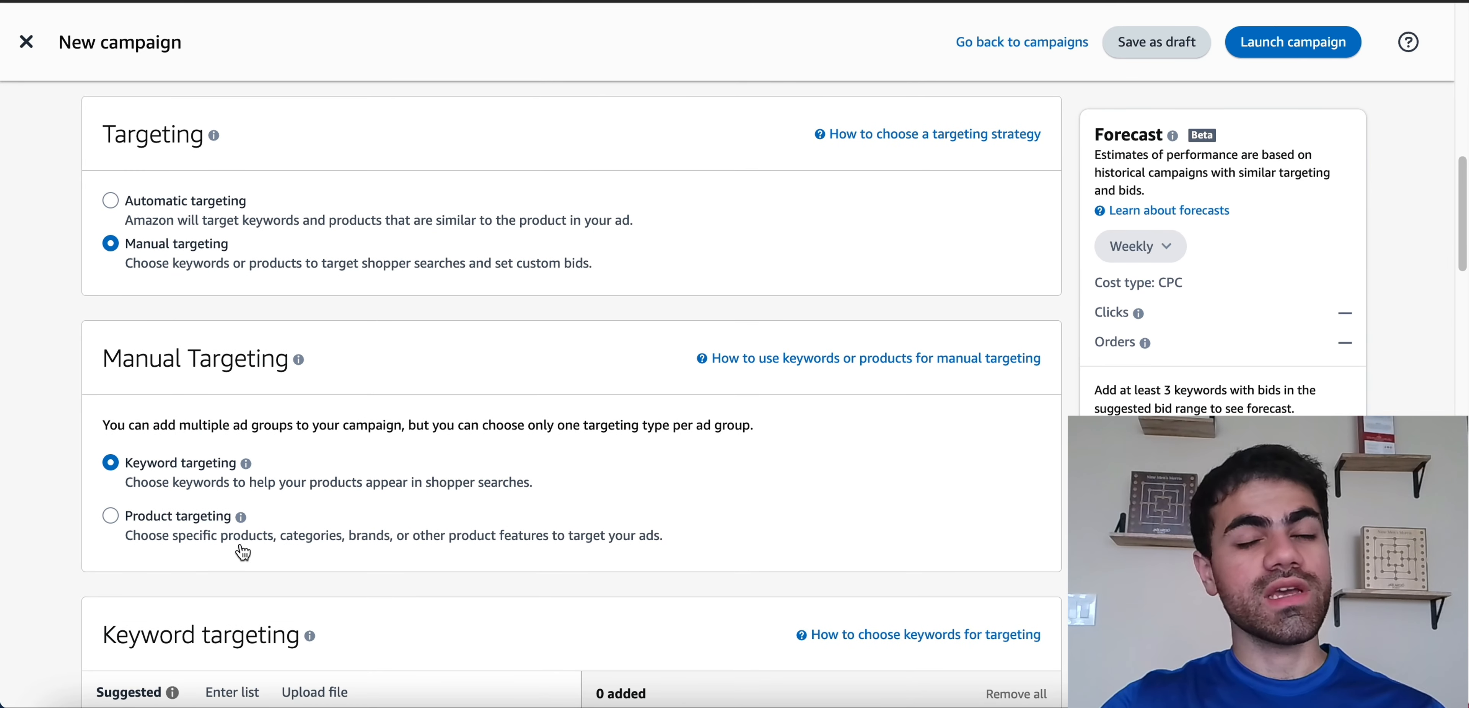
click(110, 515)
scroll(593, 472, down, 6)
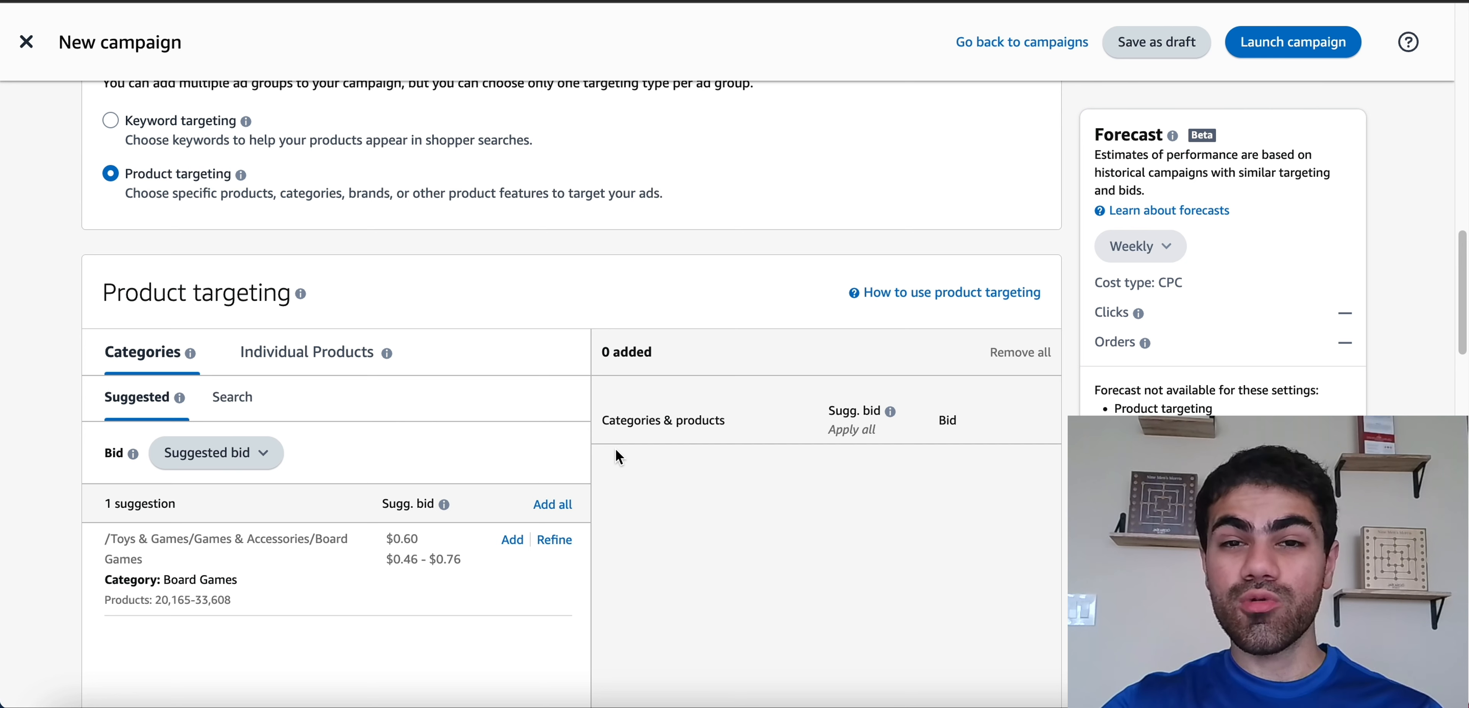
Step: Open the refinement options for the suggested Board Games category and look through the brand list
scroll(619, 456, down, 3)
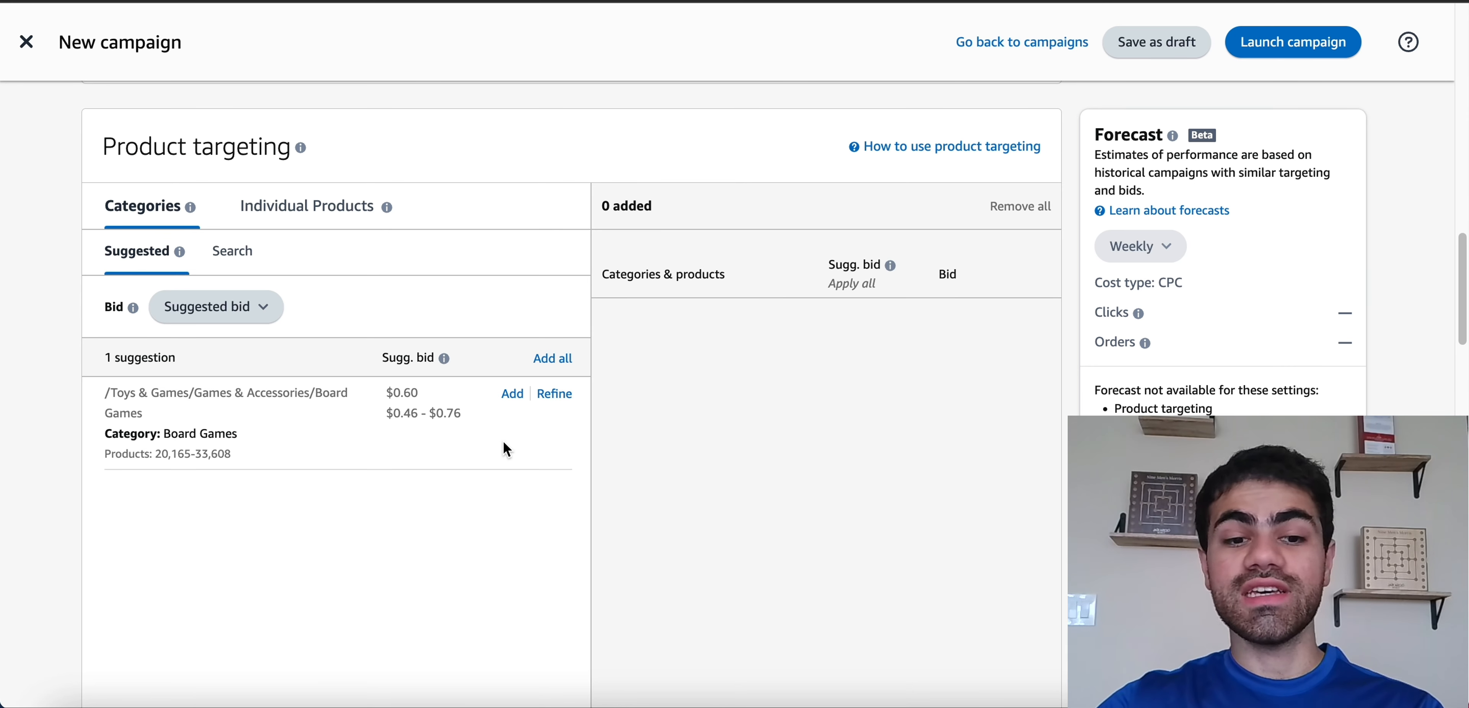
click(555, 394)
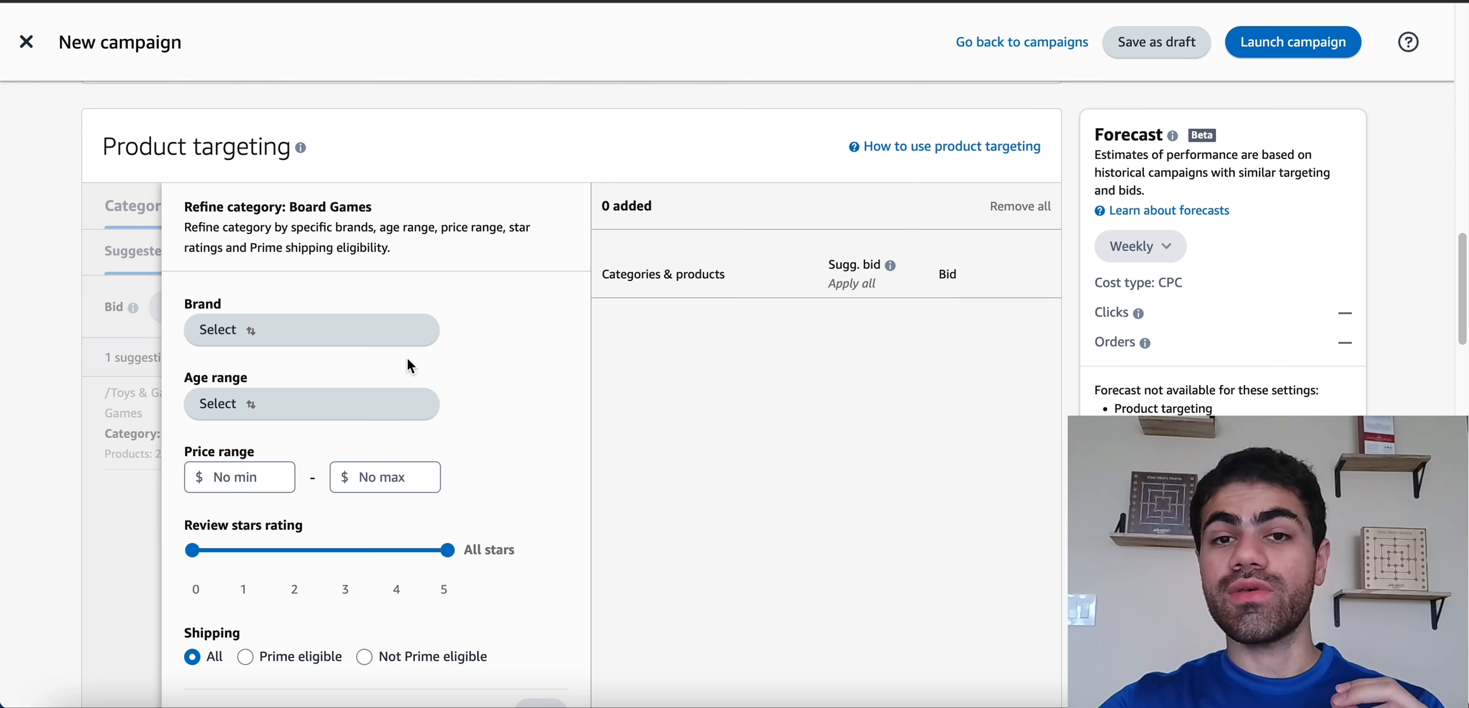
click(399, 332)
scroll(411, 394, down, 3)
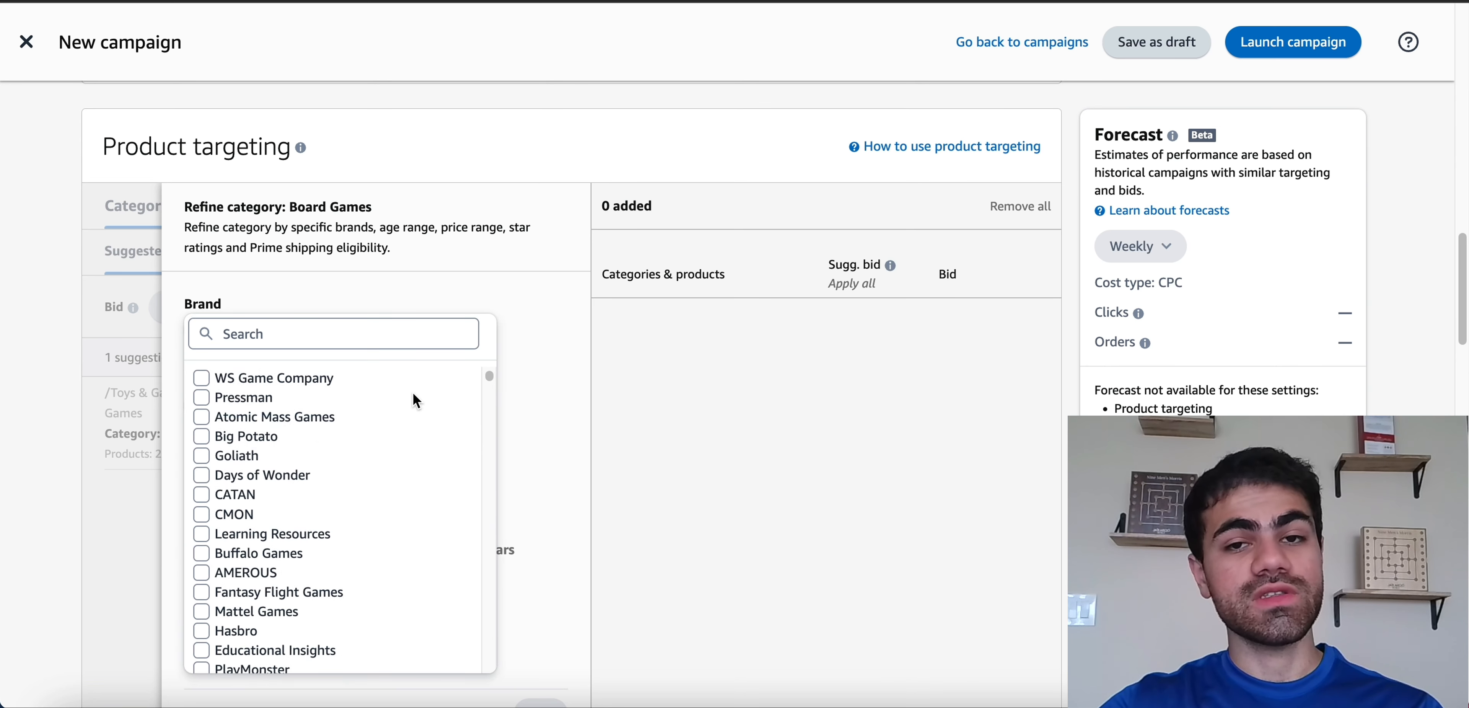
scroll(414, 394, up, 3)
click(492, 294)
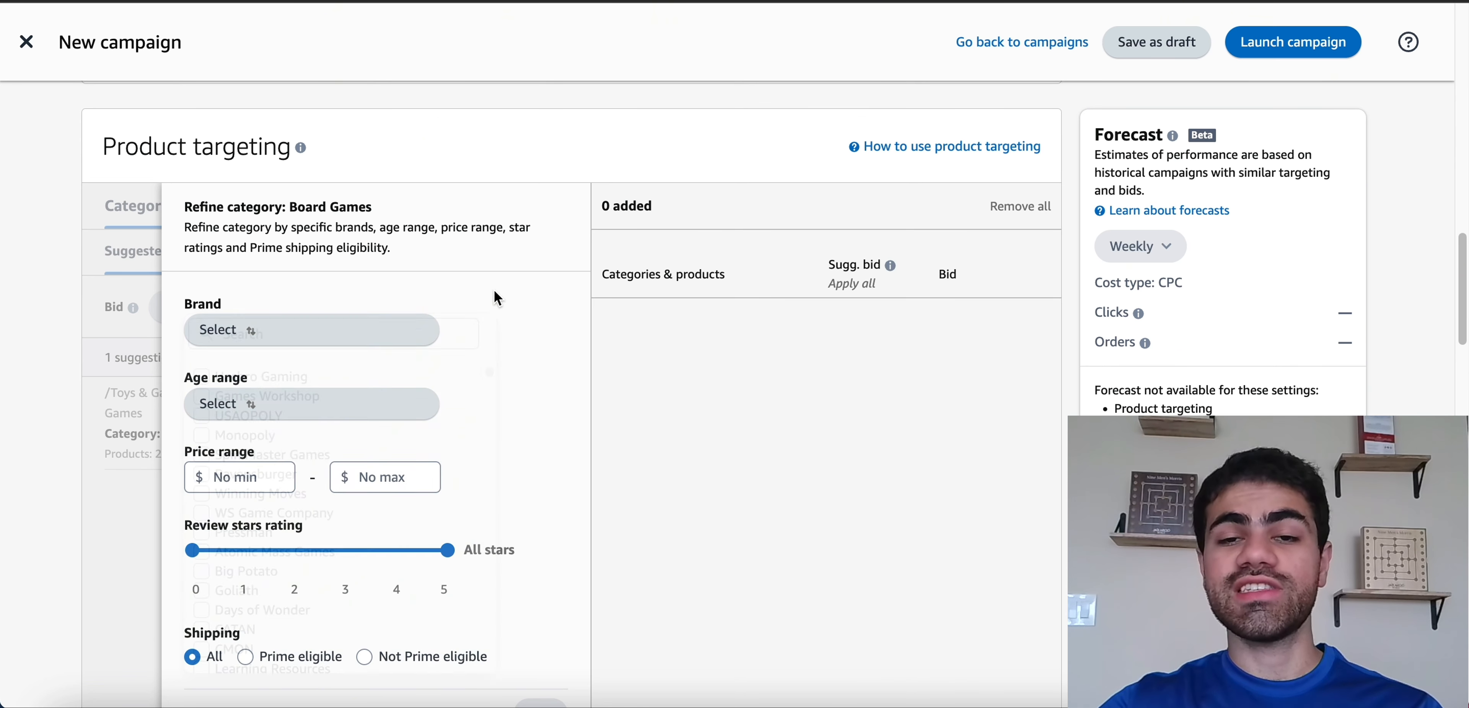
Step: Examine the age range choices and remaining refinement options for the Board Games category, leaving without adding it
click(370, 410)
click(526, 362)
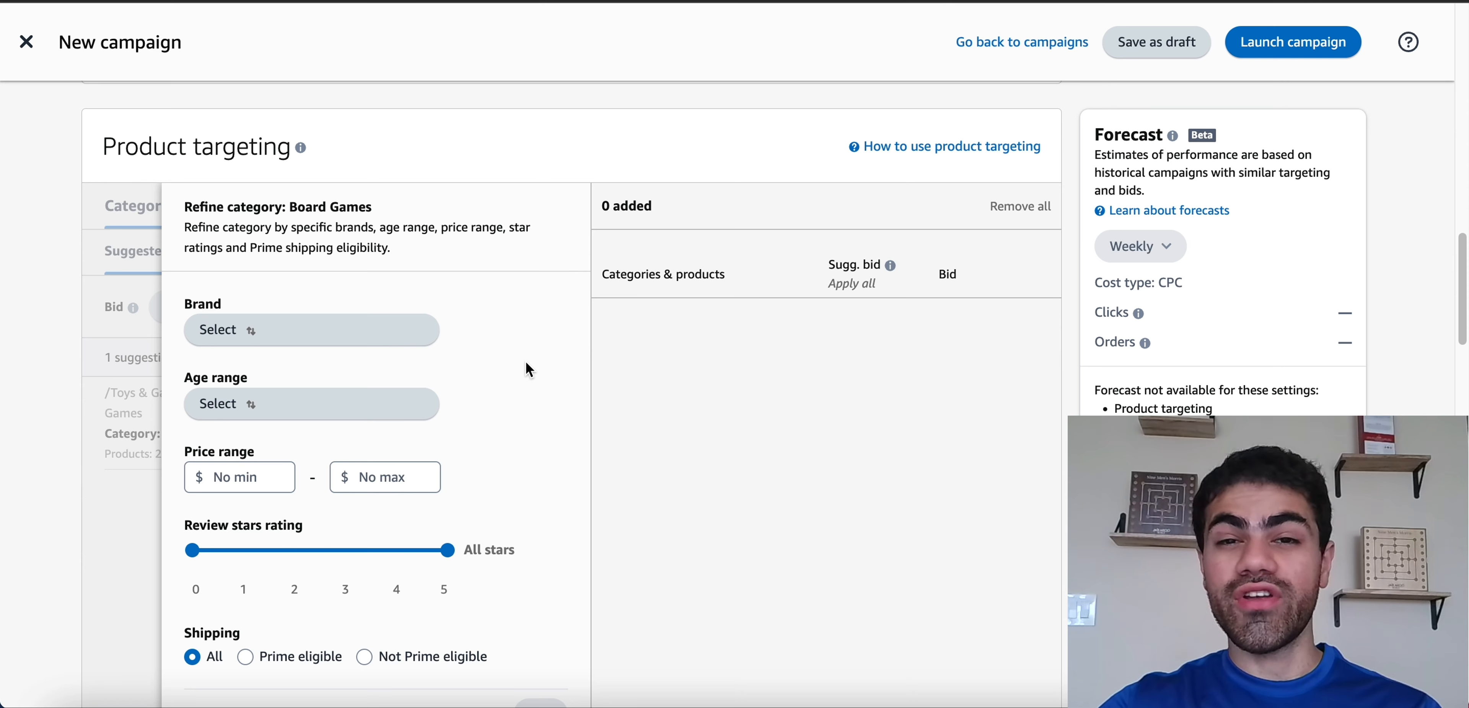
scroll(490, 379, down, 1)
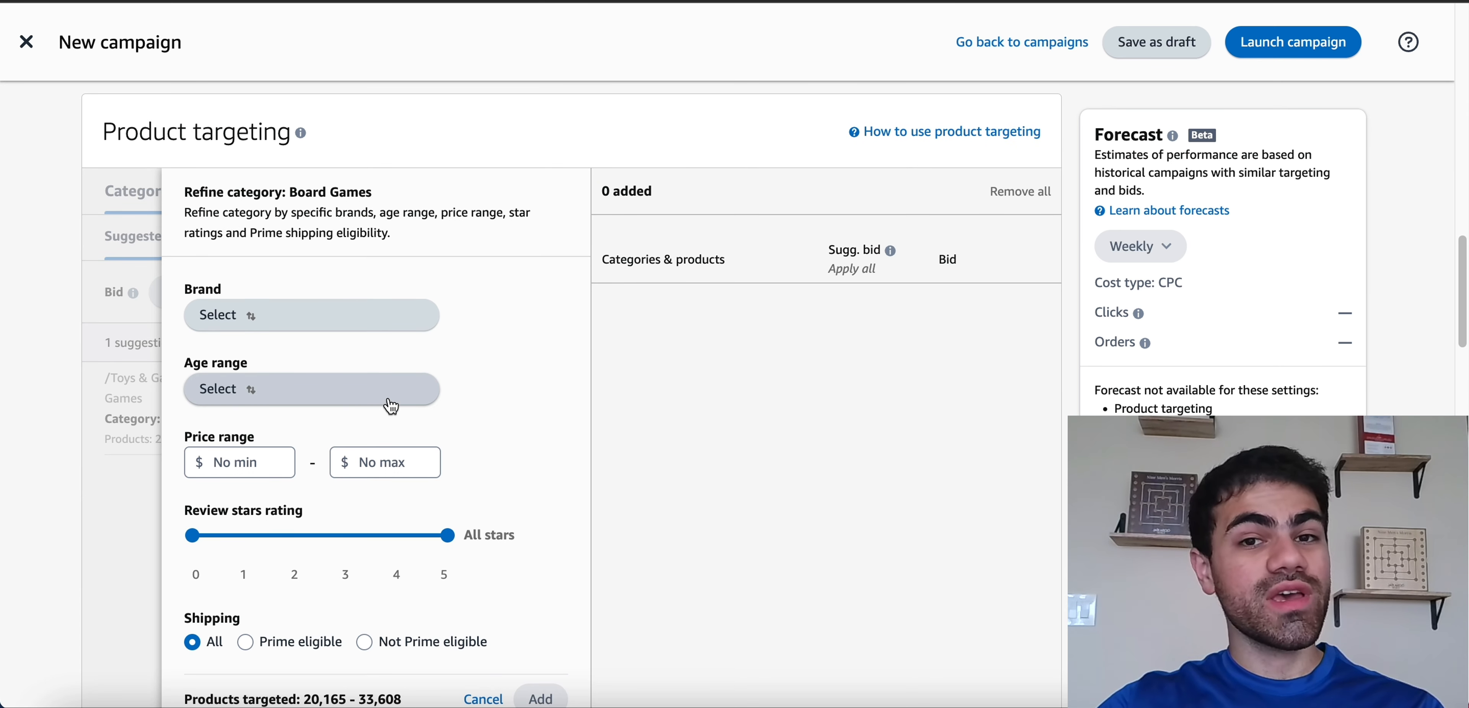
click(391, 406)
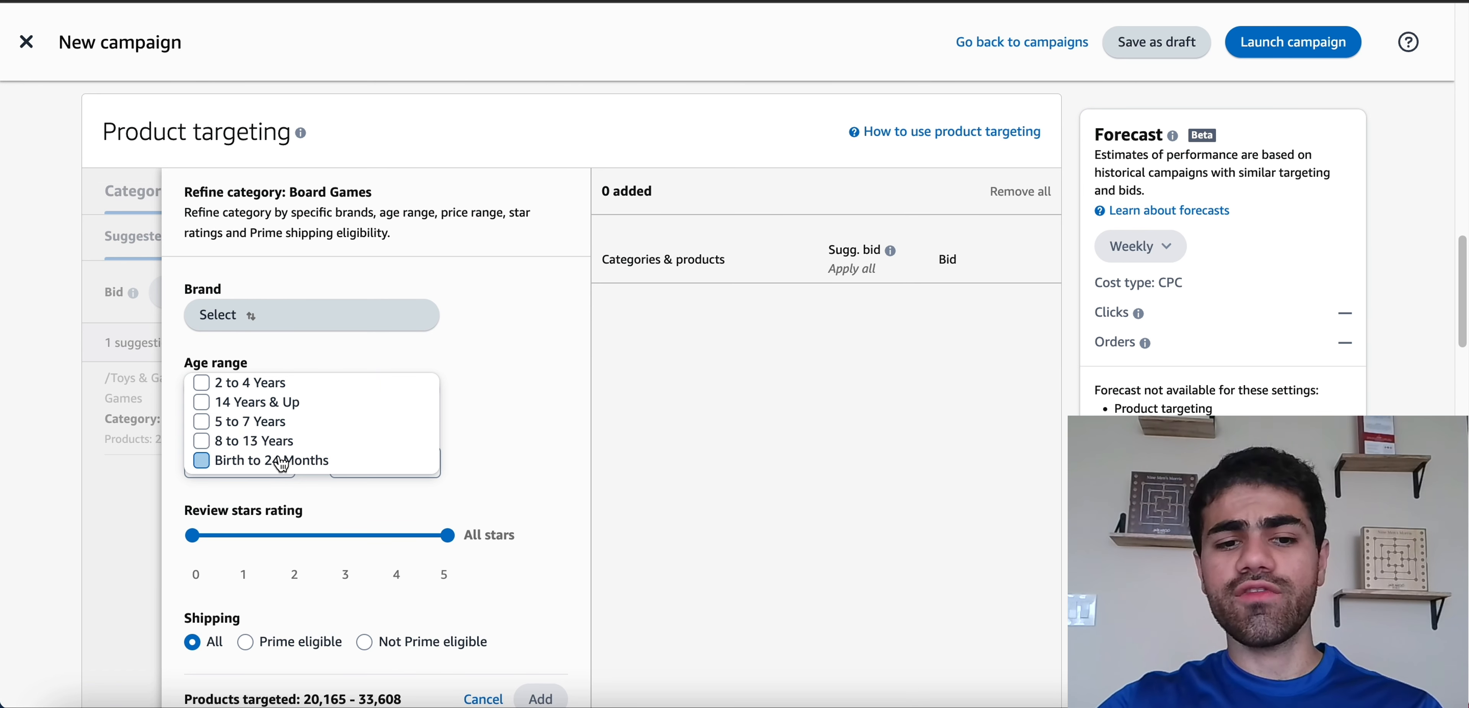
click(356, 364)
scroll(457, 458, down, 1)
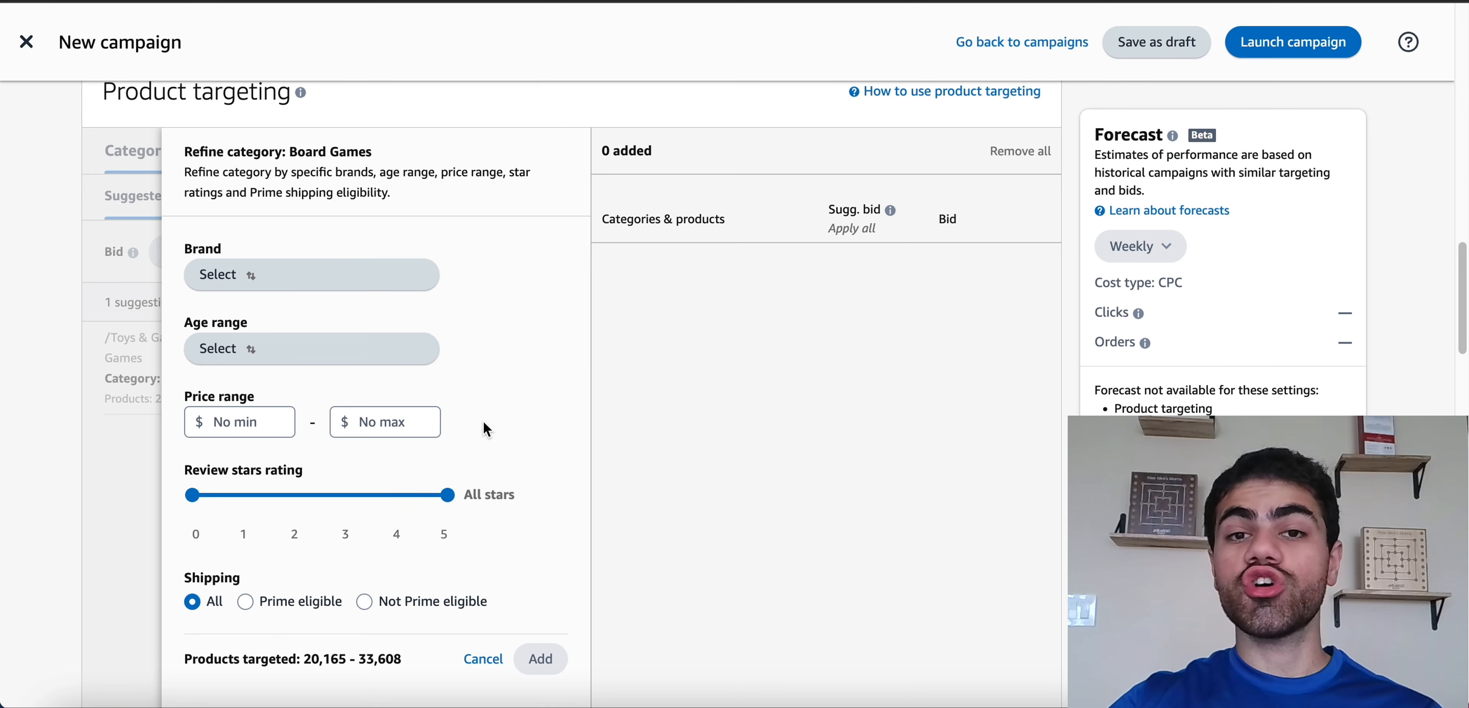
scroll(529, 490, down, 1)
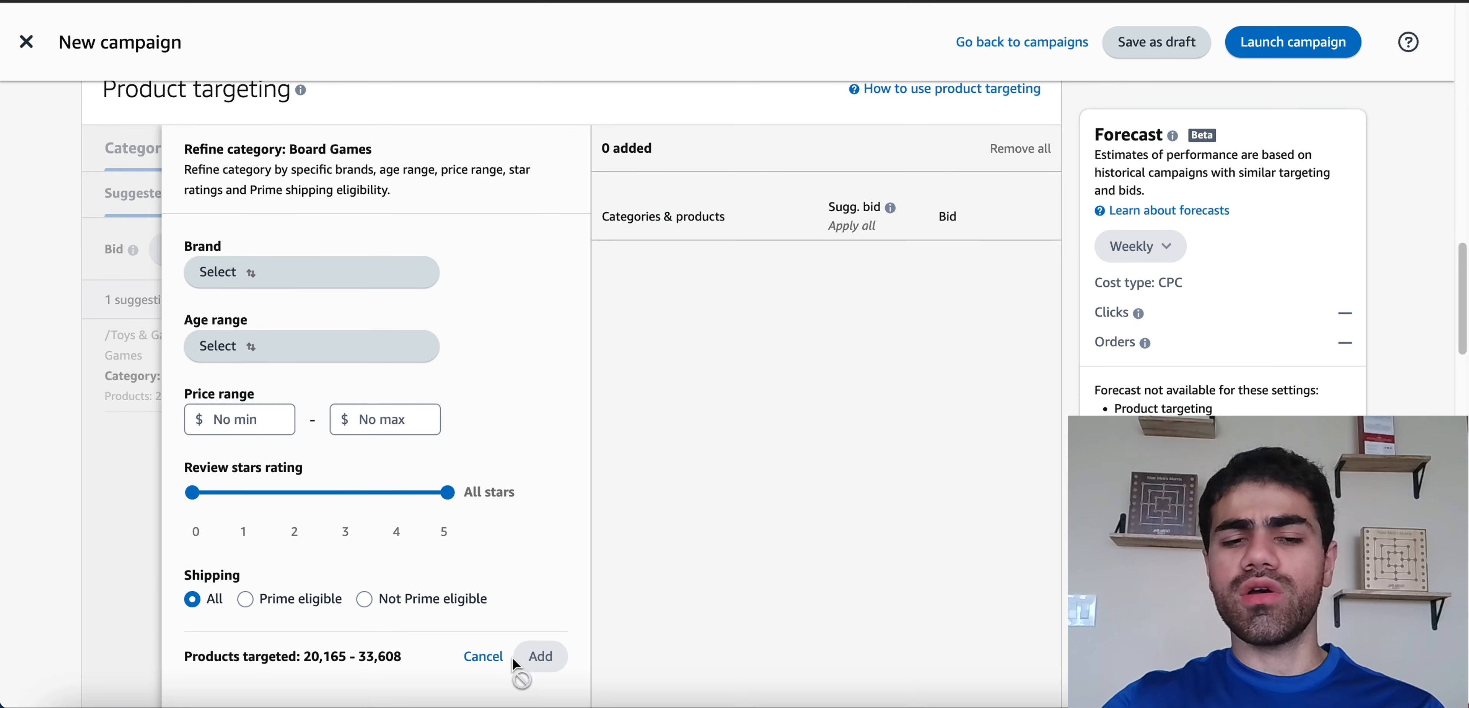
click(482, 656)
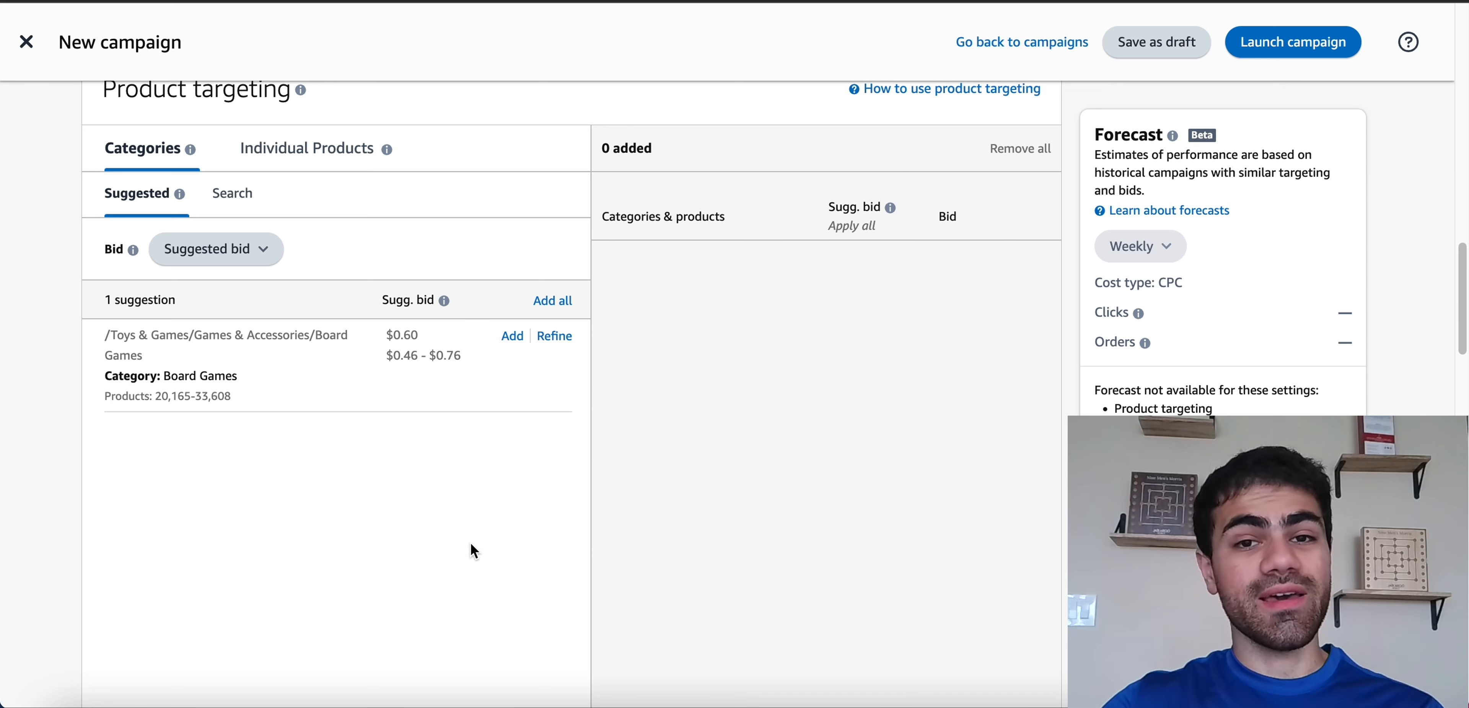
Step: Look through the suggested individual products for targeting, comparing their prices, ratings and suggested bids
click(304, 167)
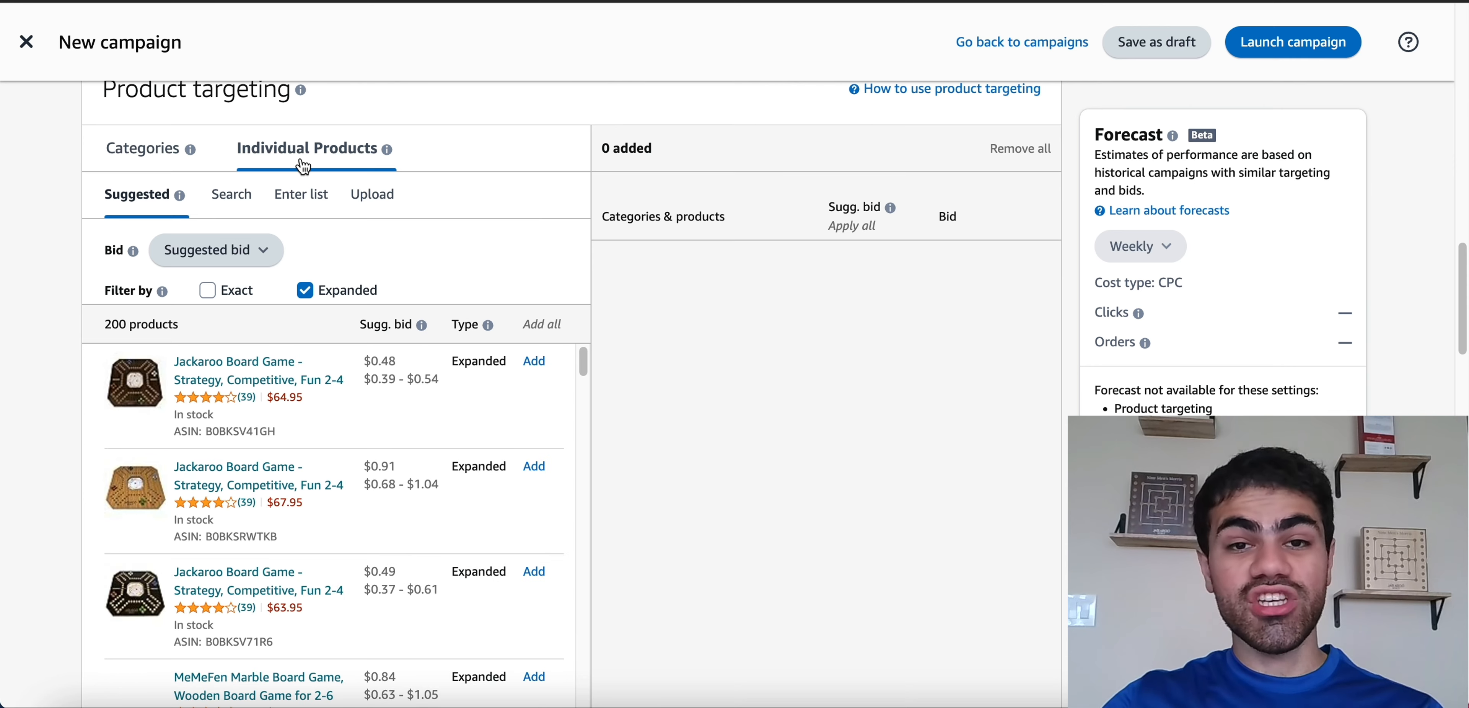
scroll(340, 403, down, 10)
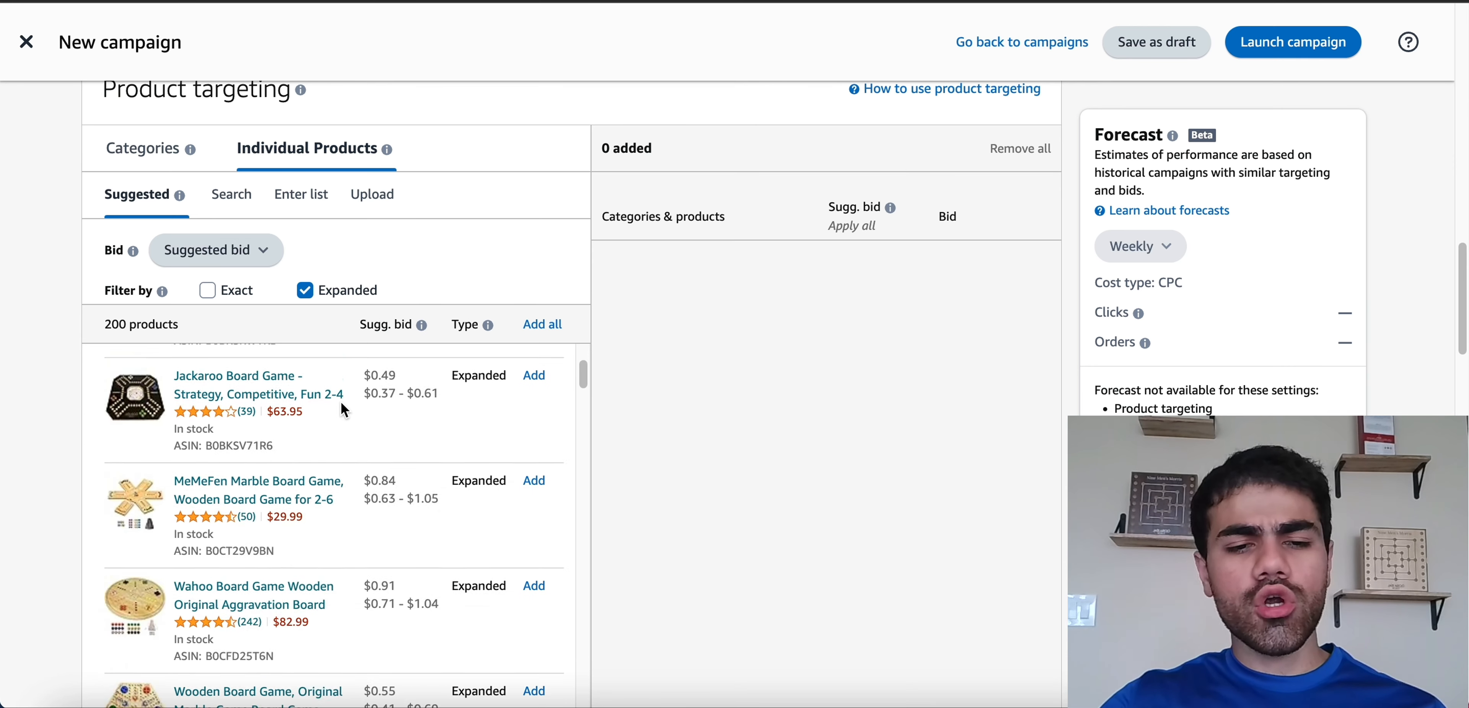
scroll(341, 401, down, 5)
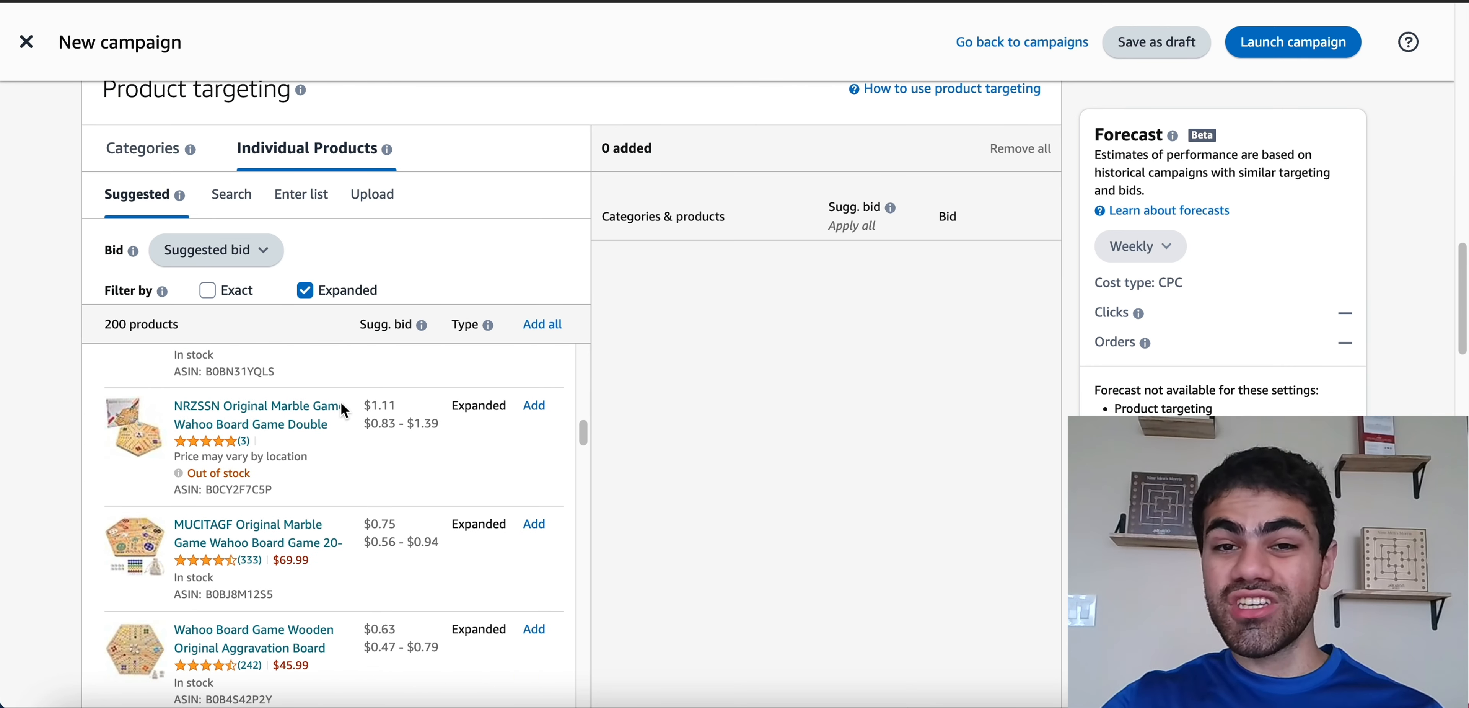
scroll(369, 412, up, 10)
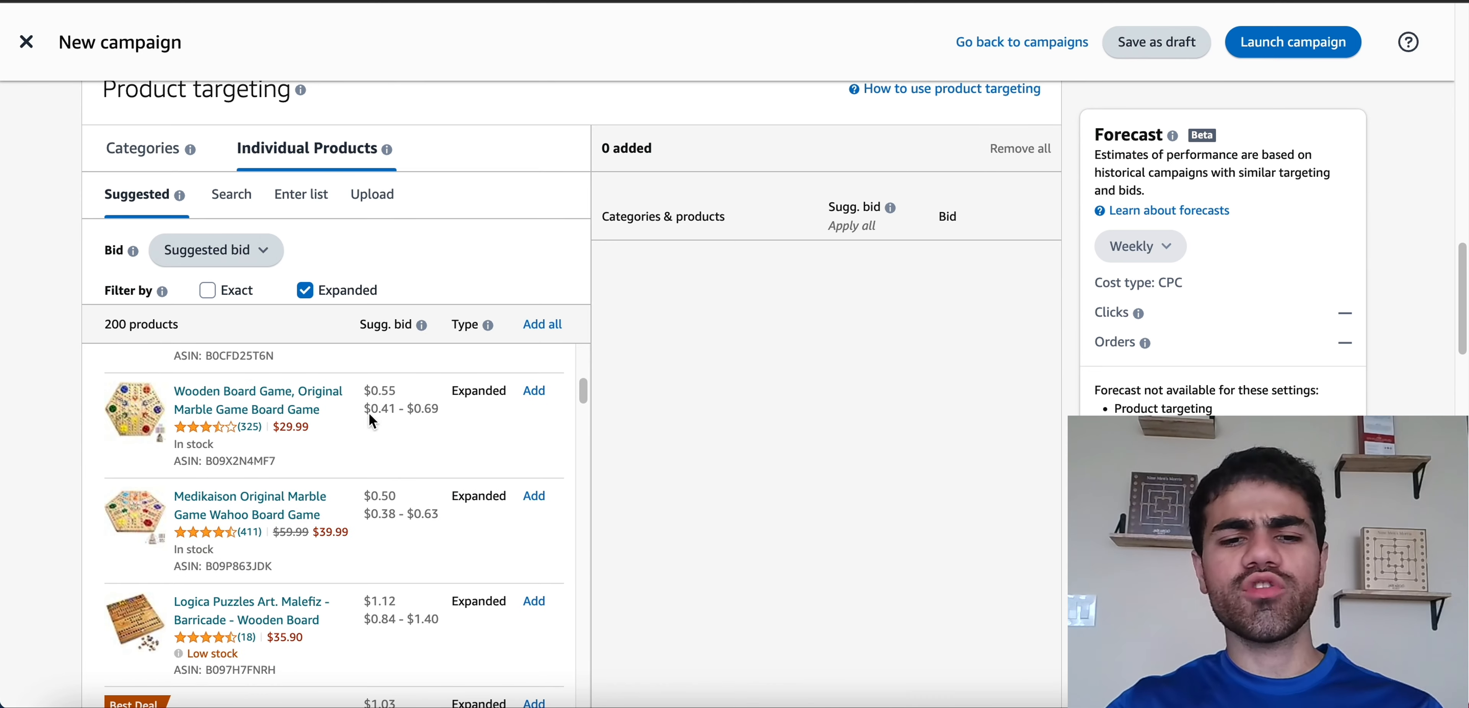
scroll(359, 428, down, 10)
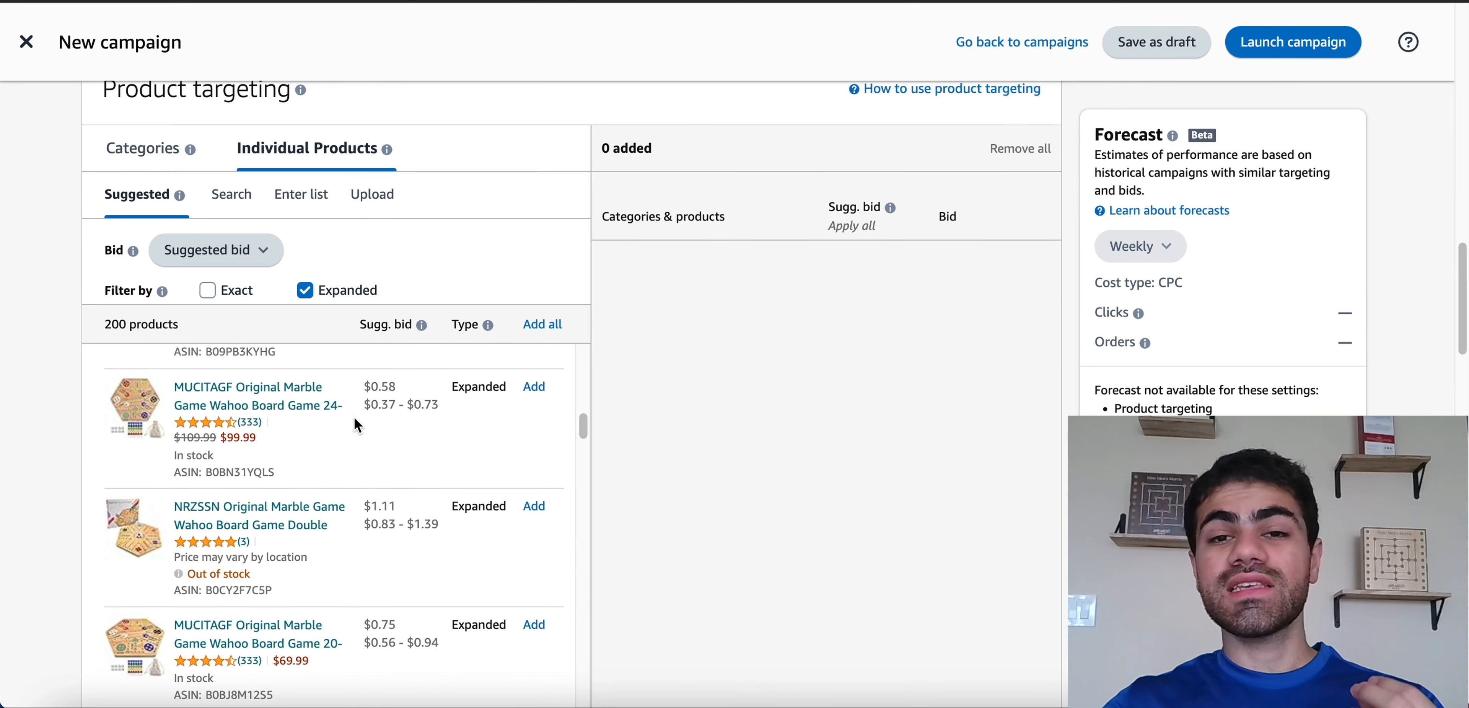
scroll(358, 425, up, 10)
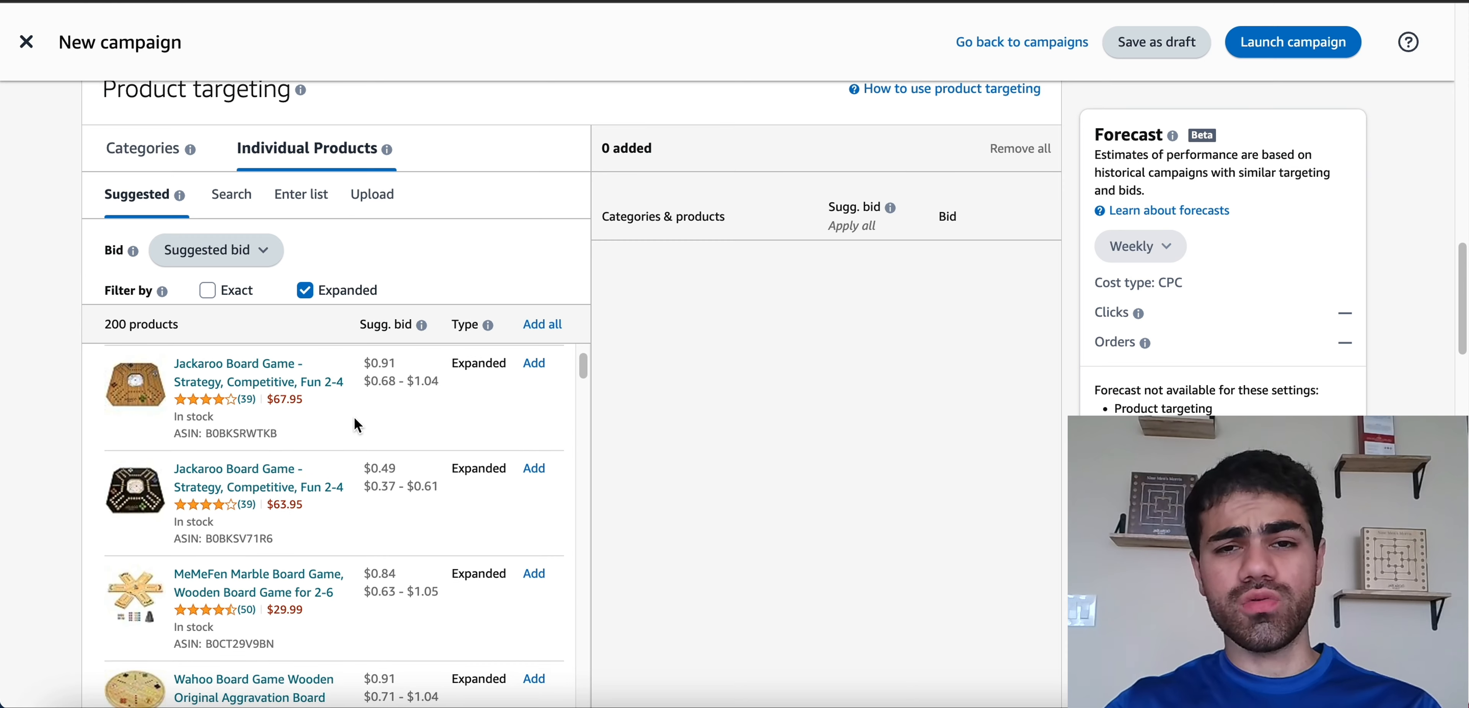
scroll(358, 425, down, 2)
scroll(358, 424, down, 5)
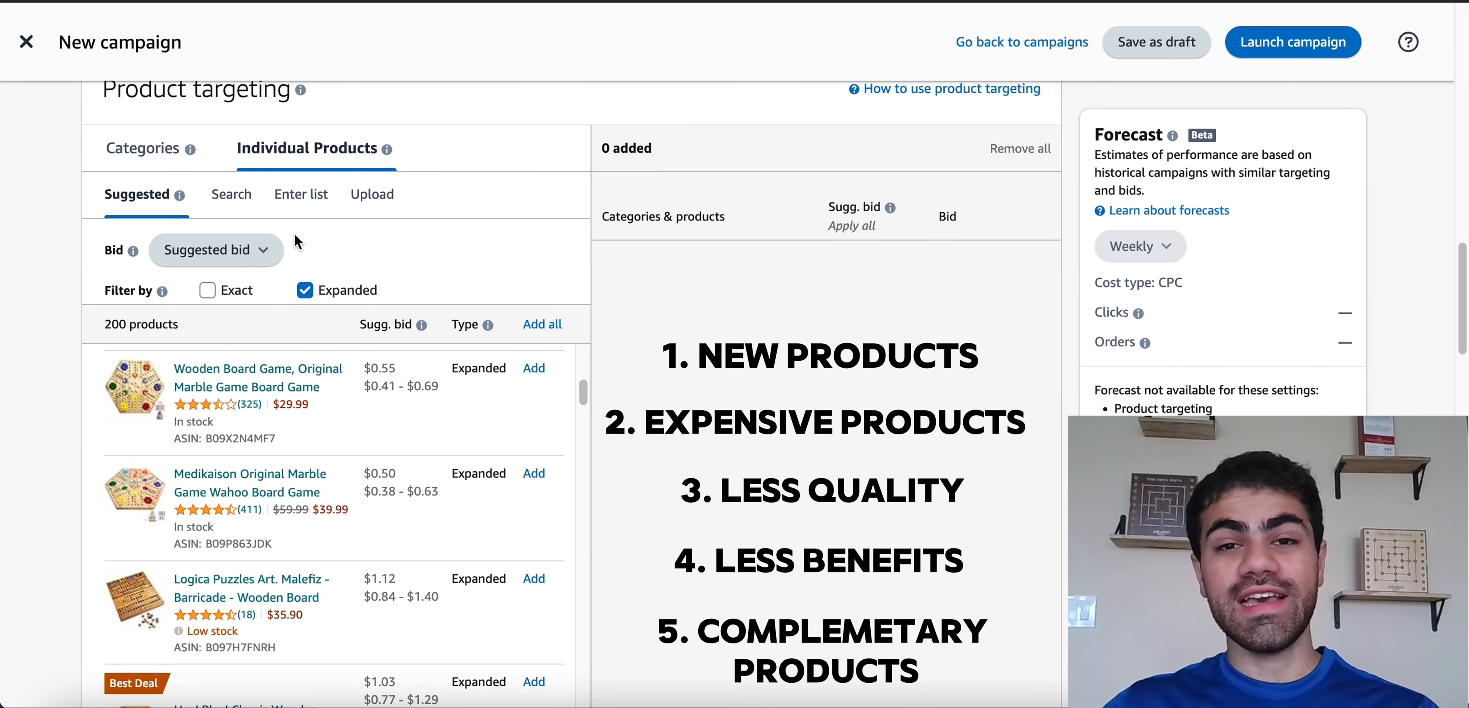
Step: Target individual products by entering the ASIN list B09P863JDK, B09VLHKZKG, B09X2N4MF7, B0BJ8M12S5, B0CT29V9BN and B0CWXTWTD2
click(299, 210)
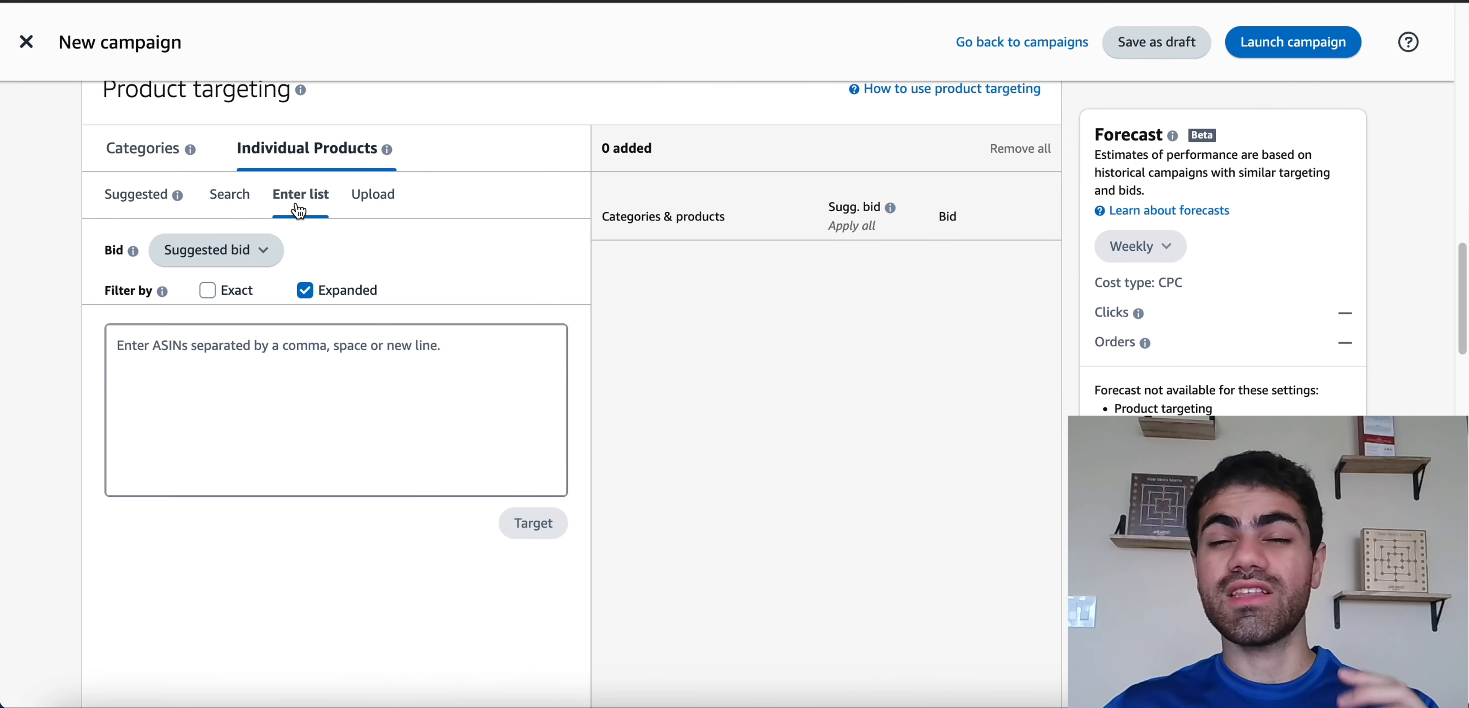
click(271, 358)
text(B09P863JDK B09VLHKZKG B09X2N4MF7 B0BJ8M12S5 B0CT29V9BN B0CWXTWTD2)
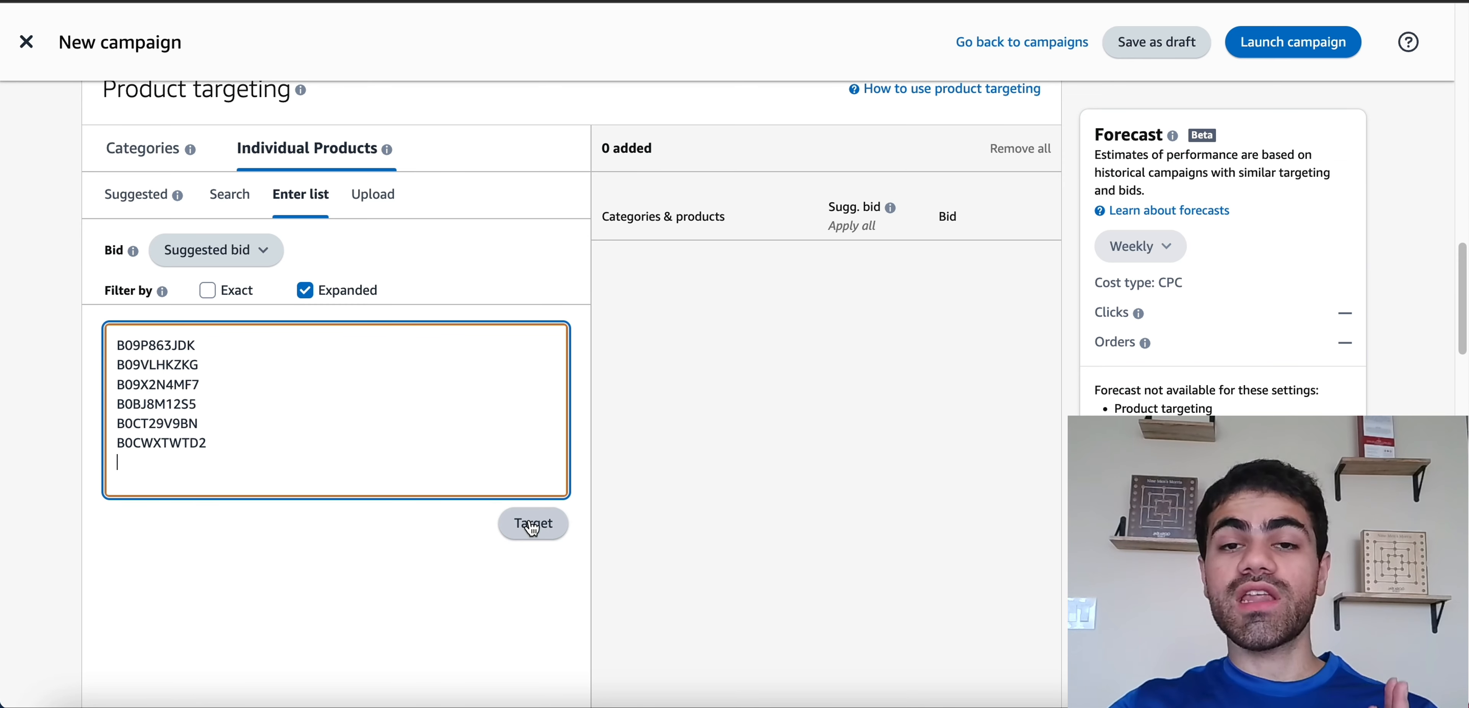
click(546, 529)
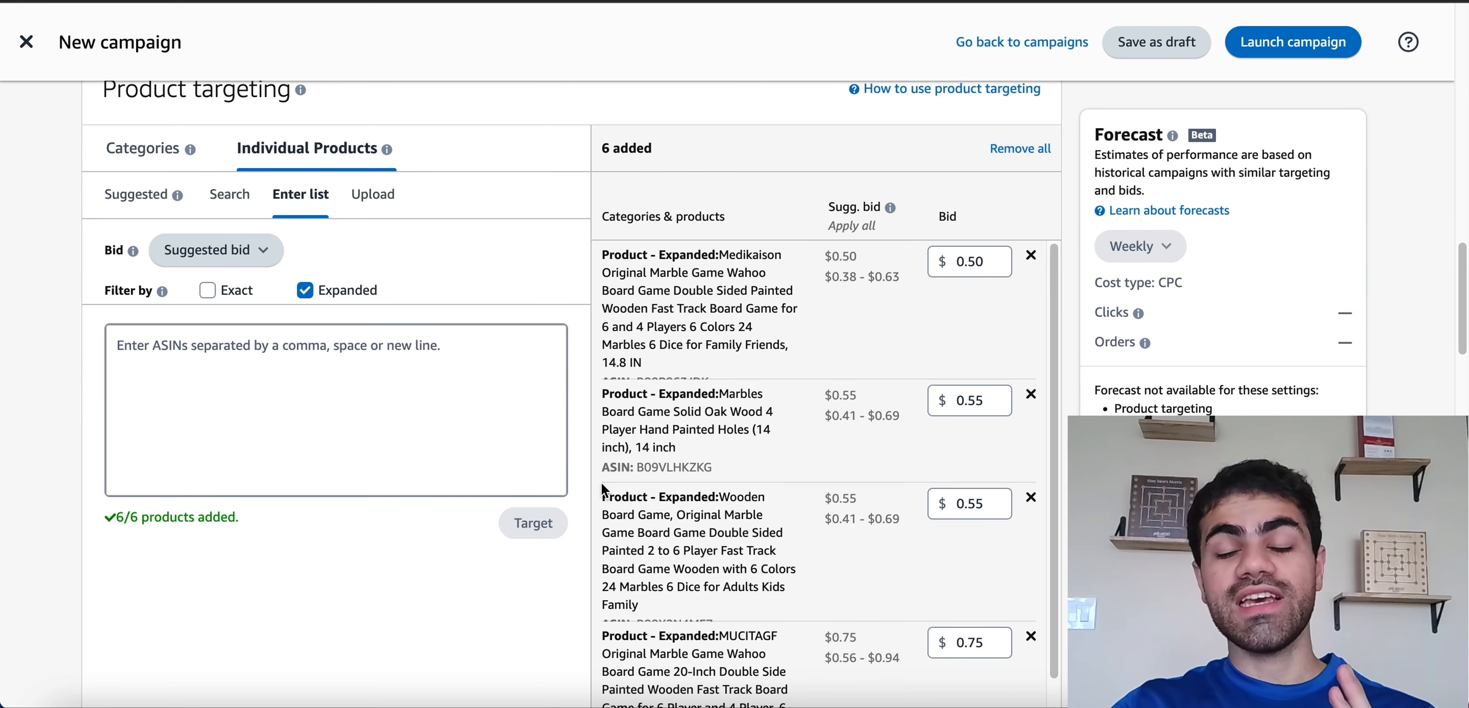
Step: Review the bids of the targeted products, along with the negative product targeting and campaign bidding strategy options
scroll(1001, 437, down, 3)
scroll(1002, 435, down, 1)
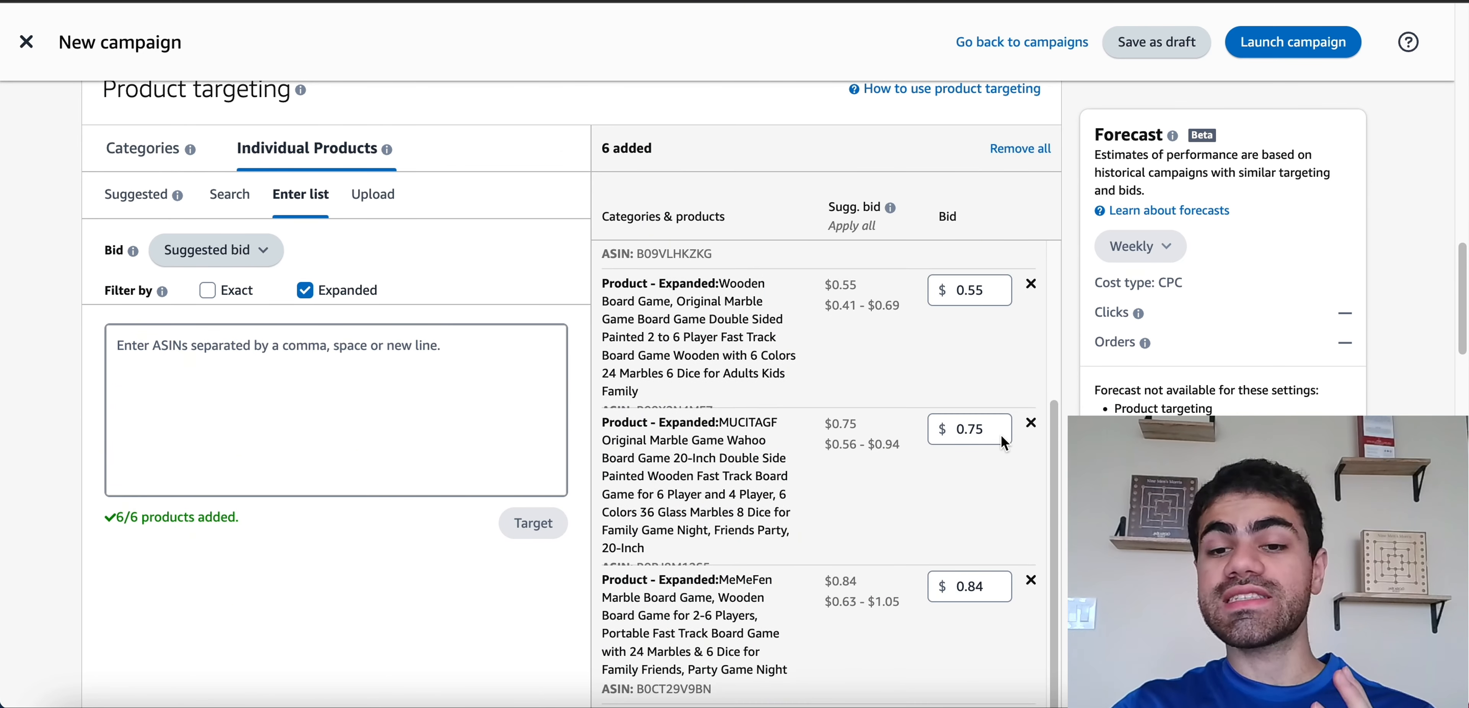
scroll(1002, 435, up, 4)
scroll(999, 436, down, 1)
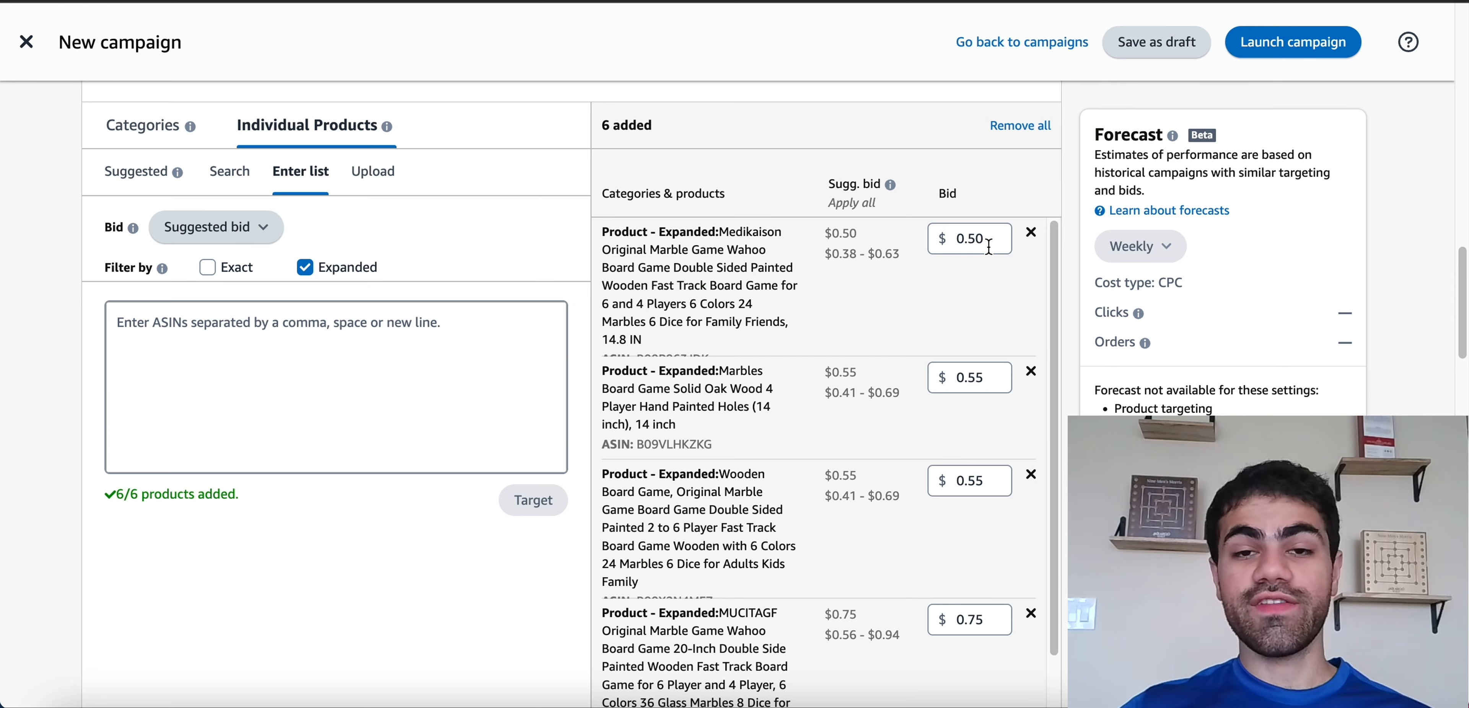
scroll(1075, 342, down, 7)
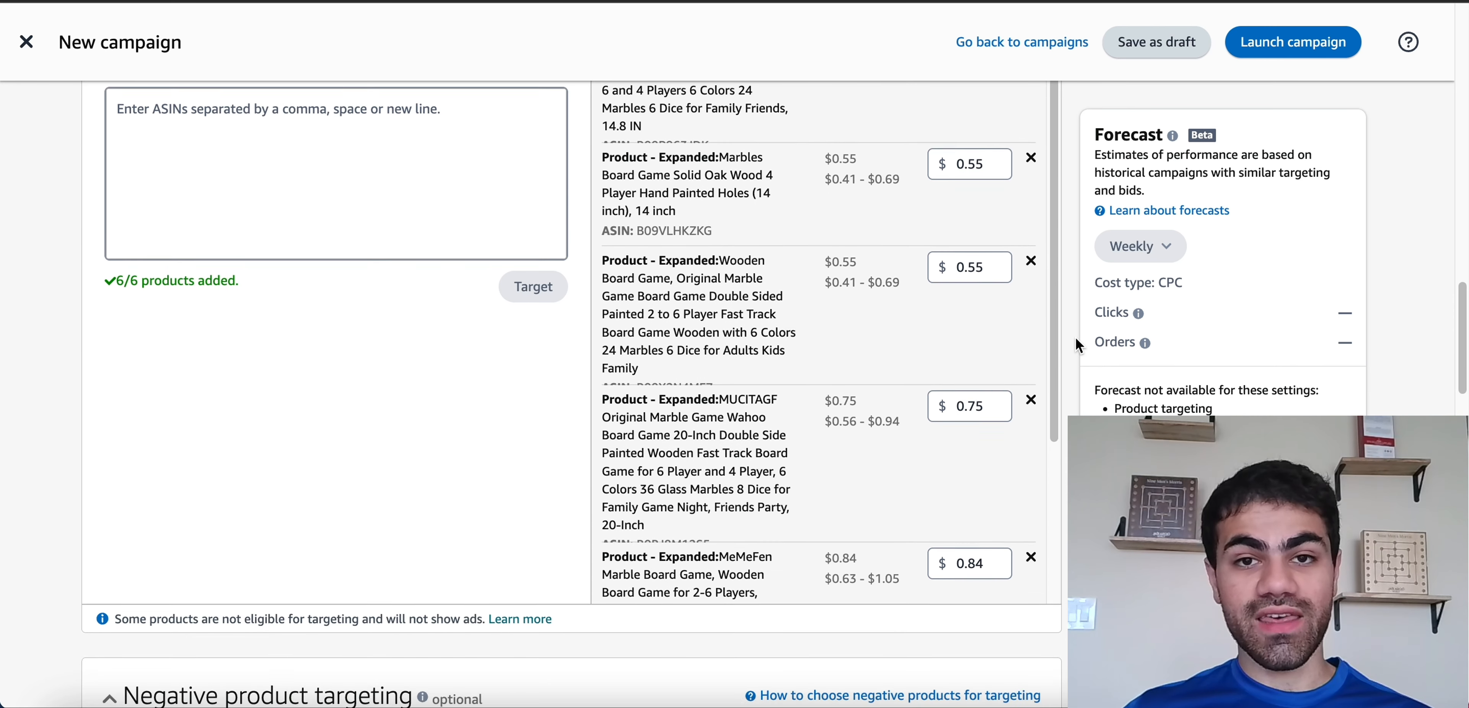
scroll(1075, 339, down, 6)
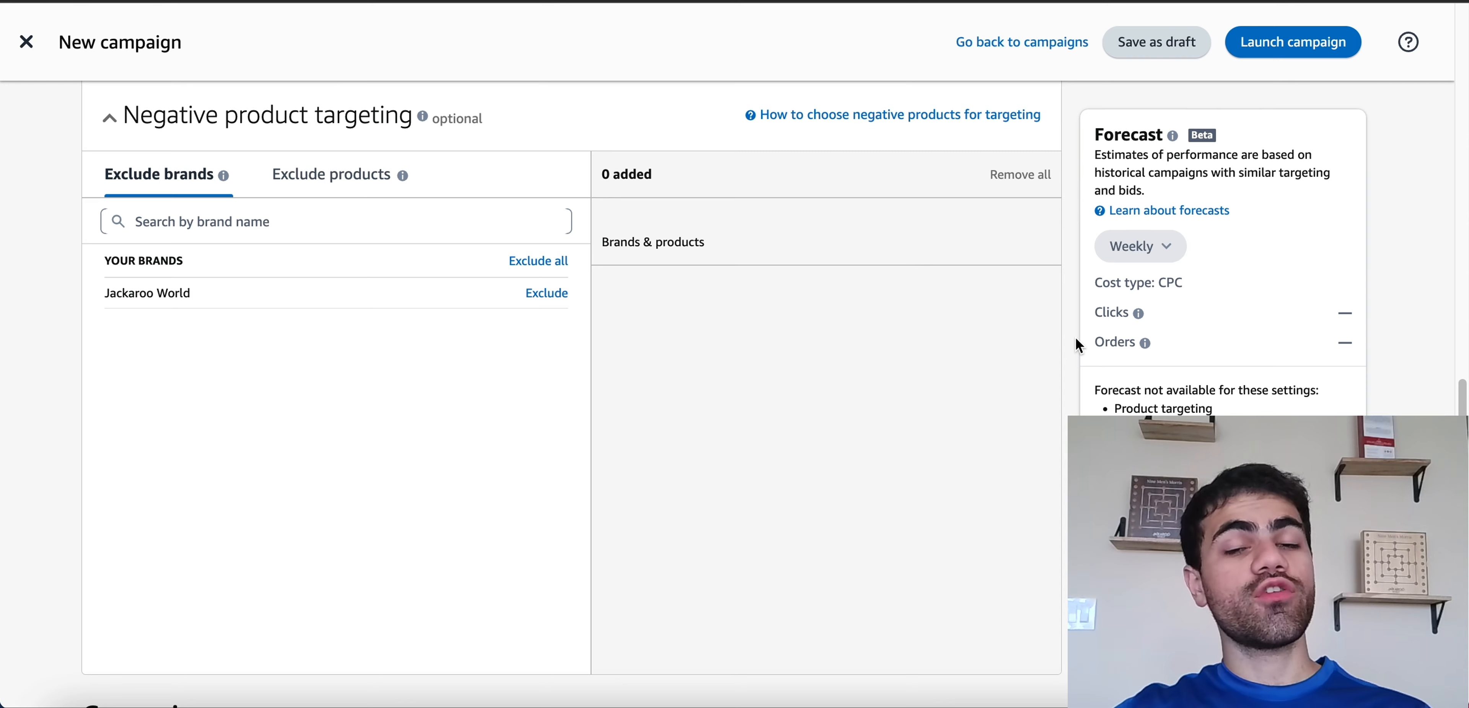
scroll(837, 436, down, 8)
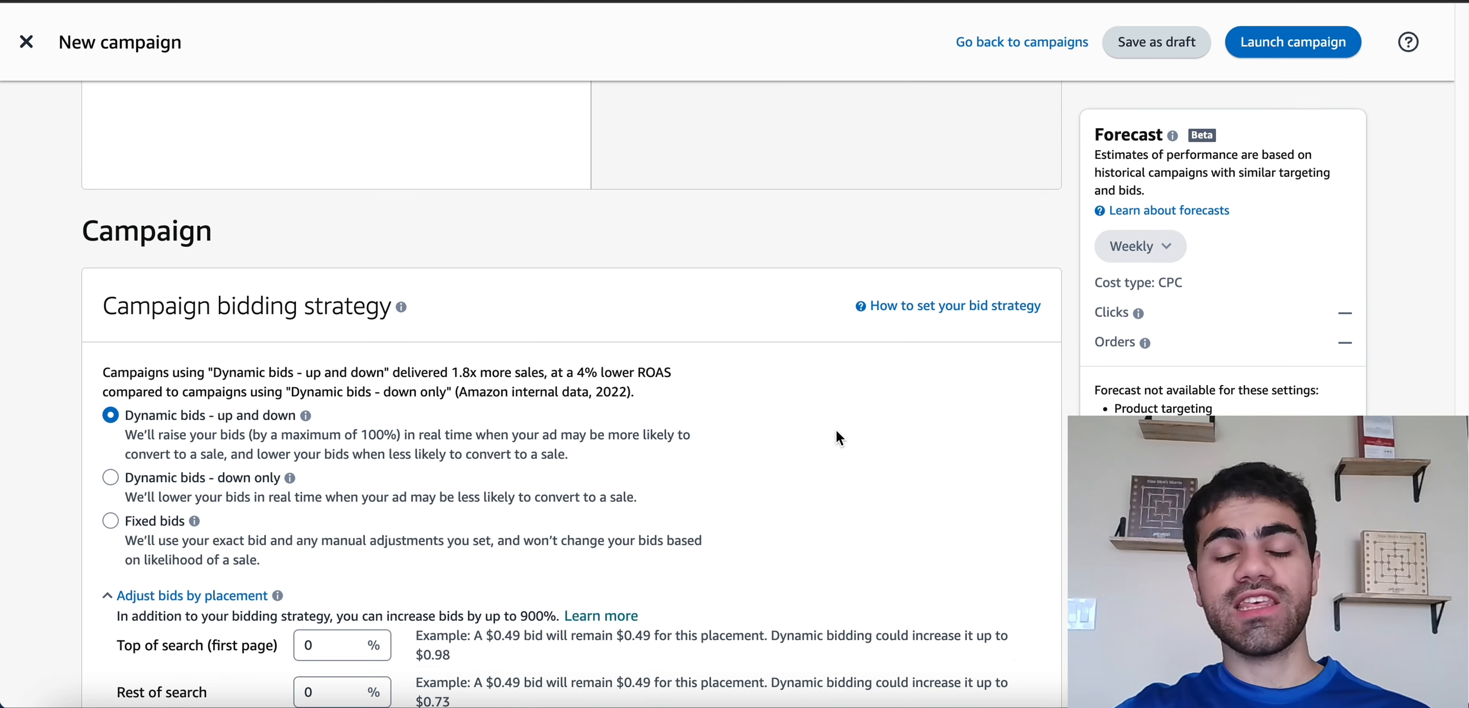
scroll(838, 438, down, 1)
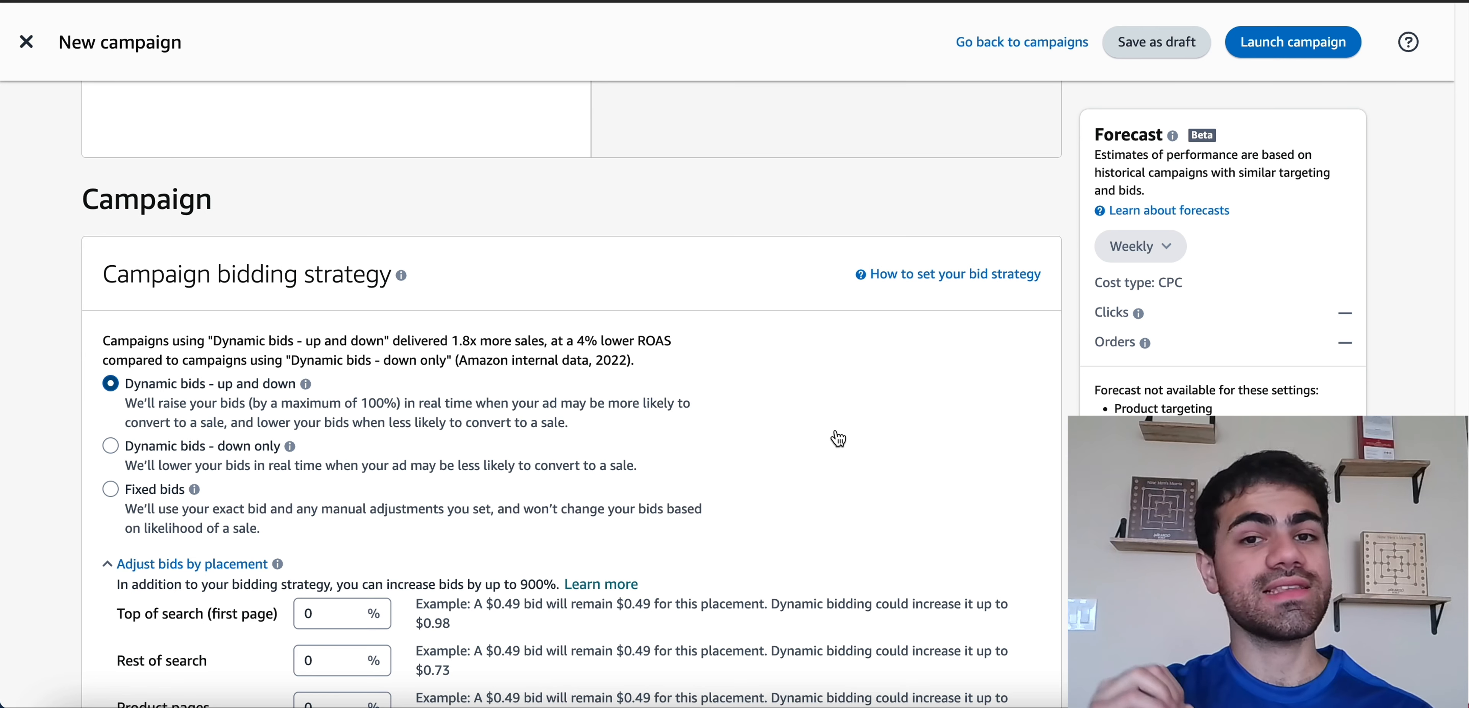
scroll(838, 438, down, 3)
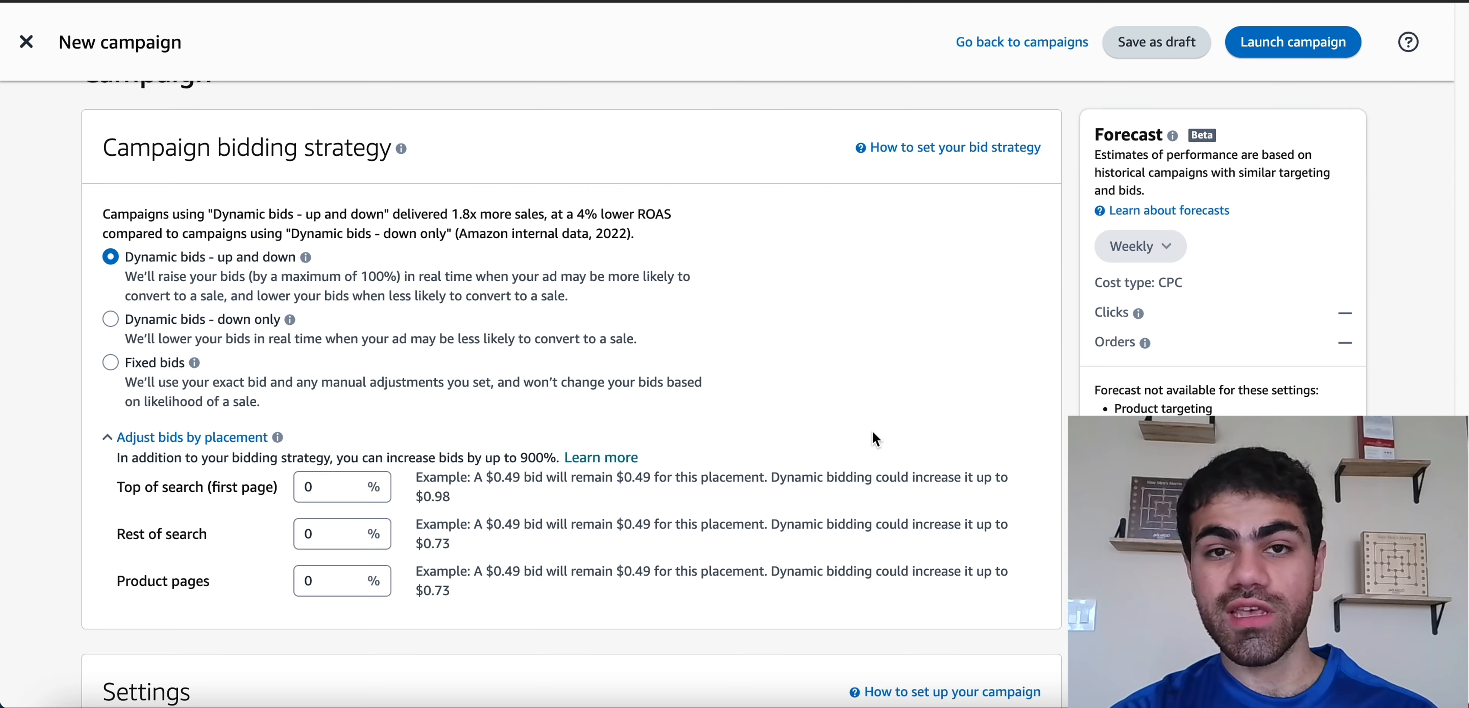
Step: Name the campaign "manual products" in the campaign settings
scroll(877, 439, down, 8)
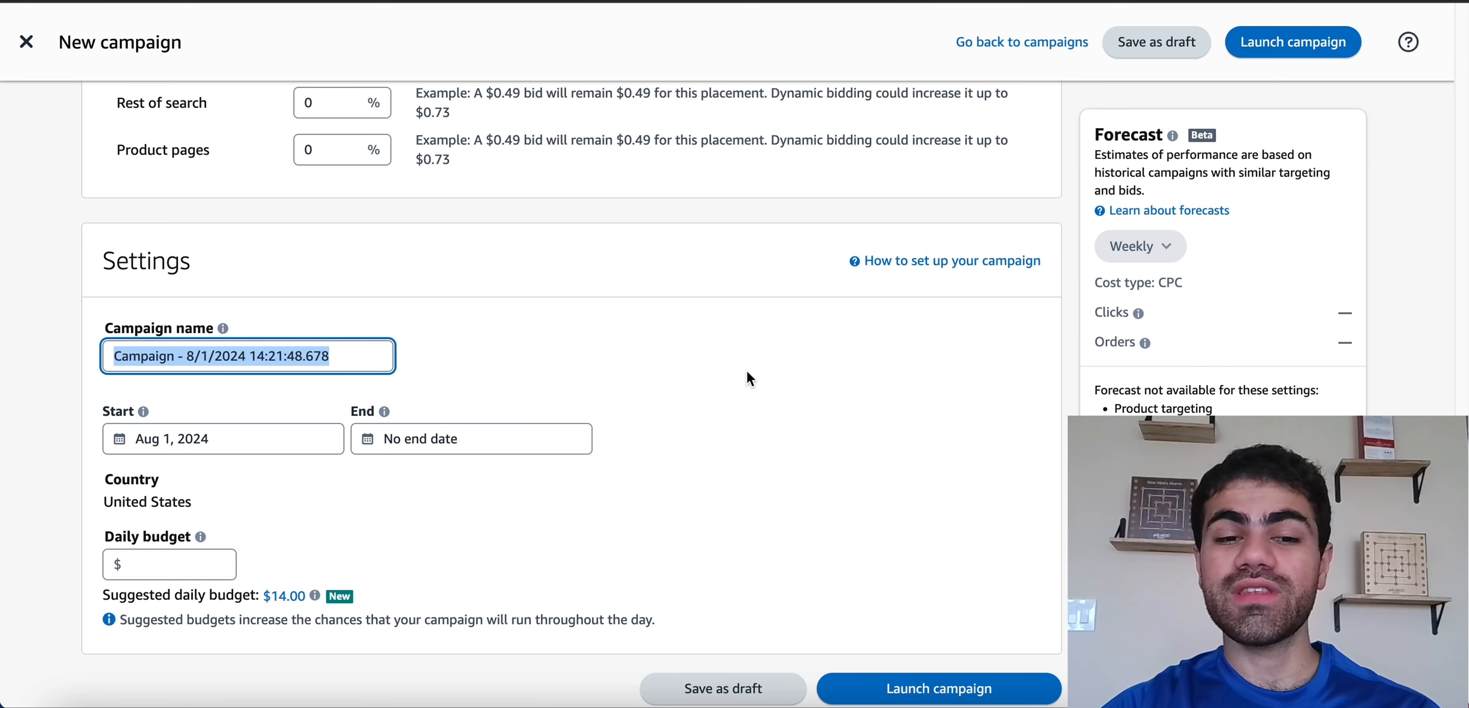
text(manual pr)
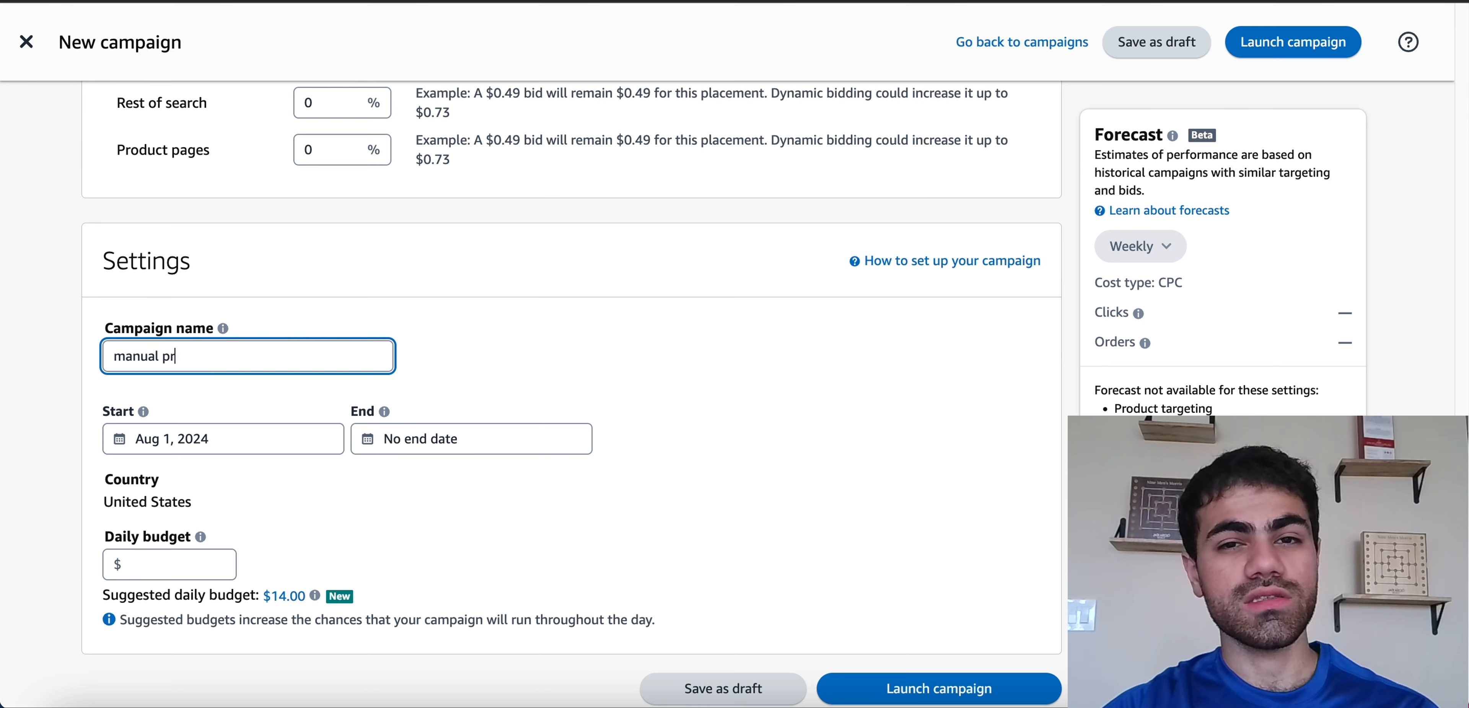
text(oducts)
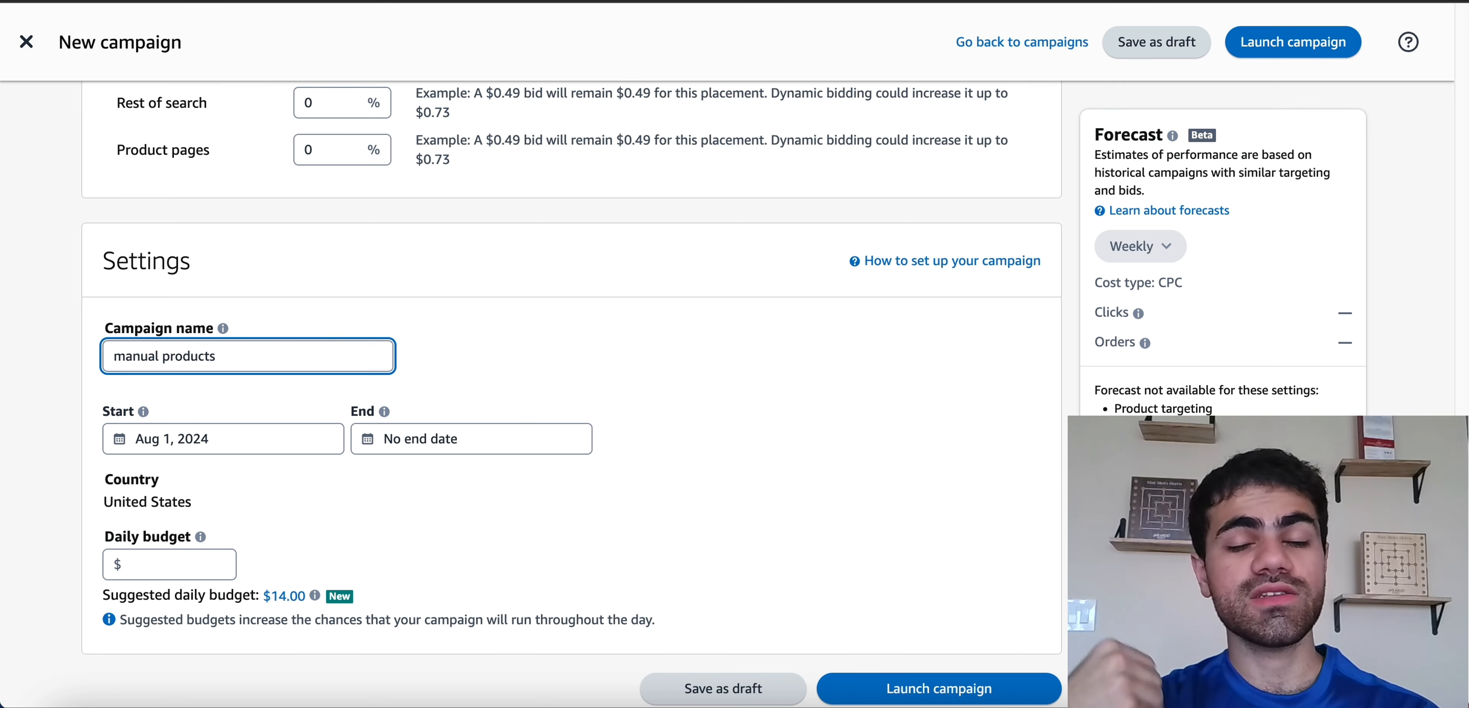
click(632, 547)
Step: Set the campaign's daily budget to $50
scroll(633, 547, down, 1)
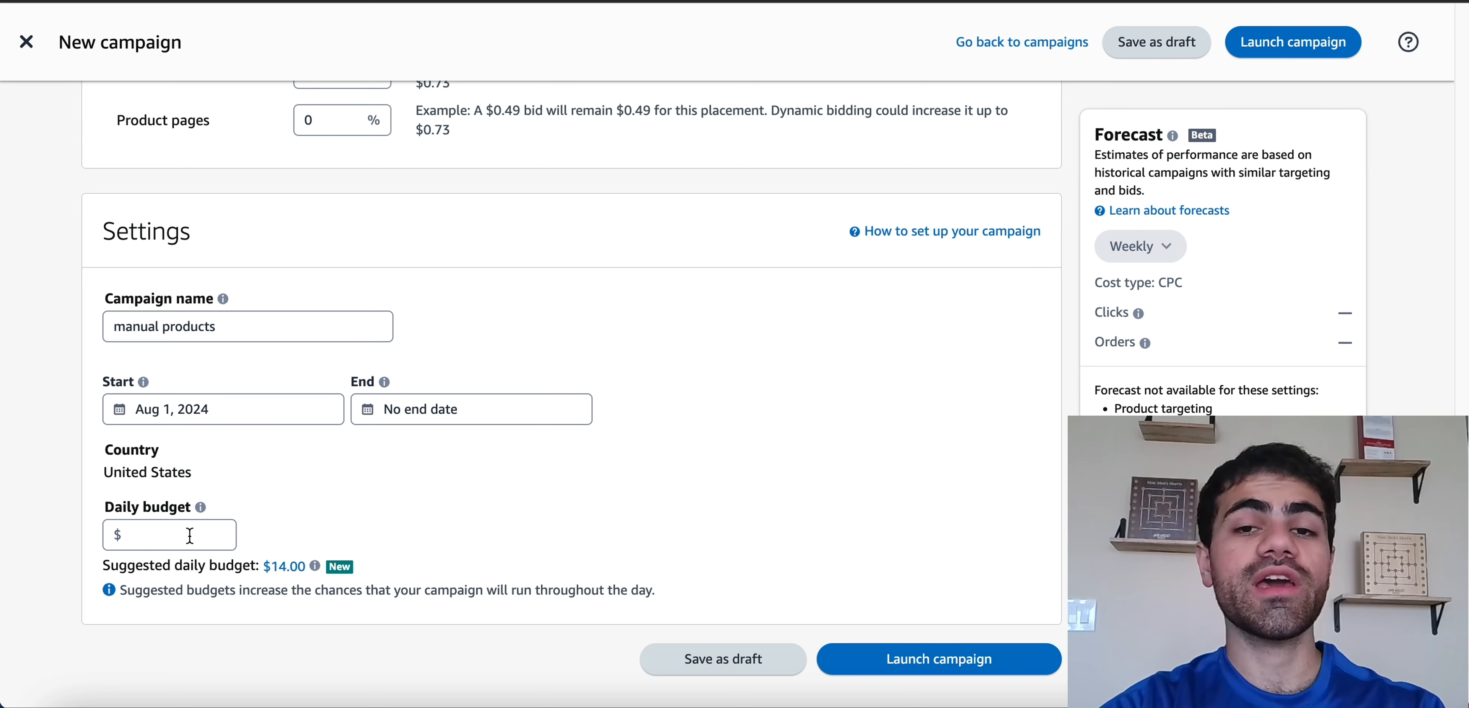
click(190, 535)
text(50)
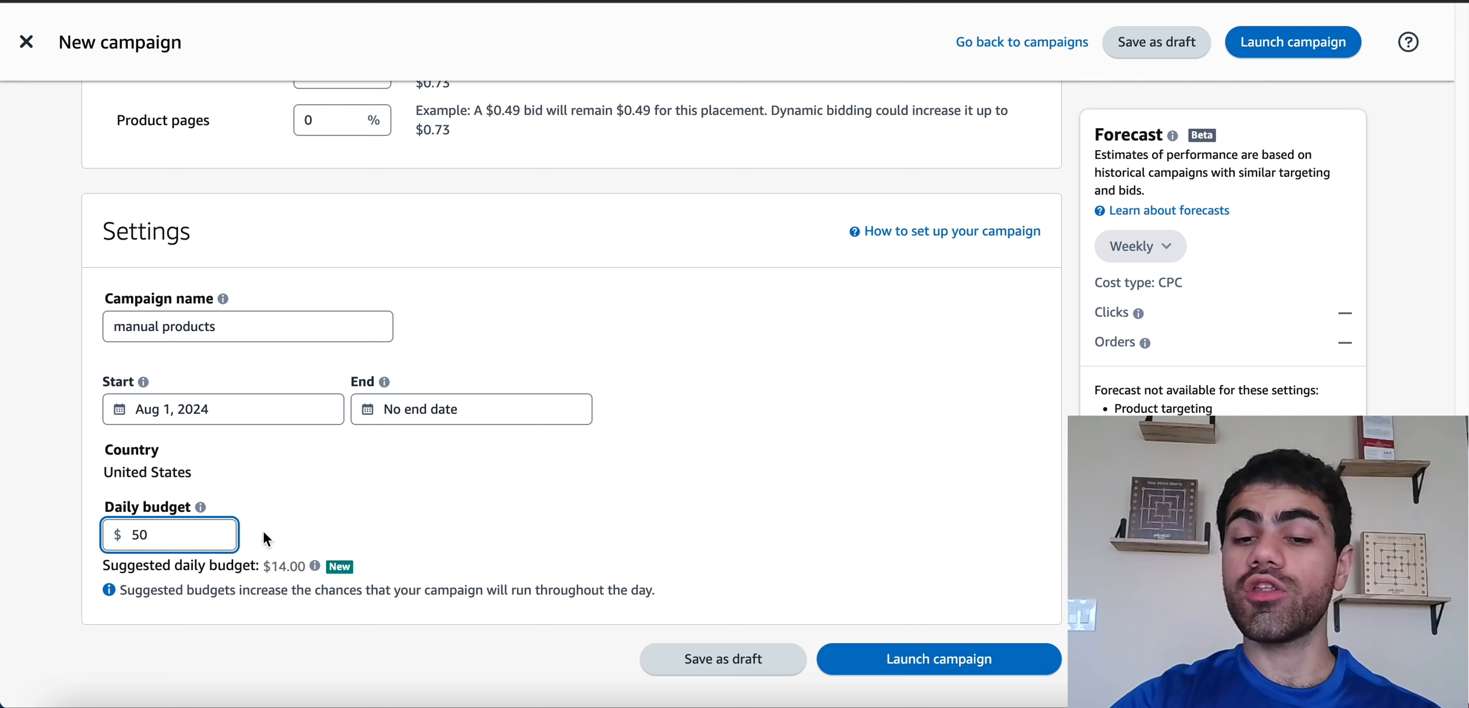
click(456, 473)
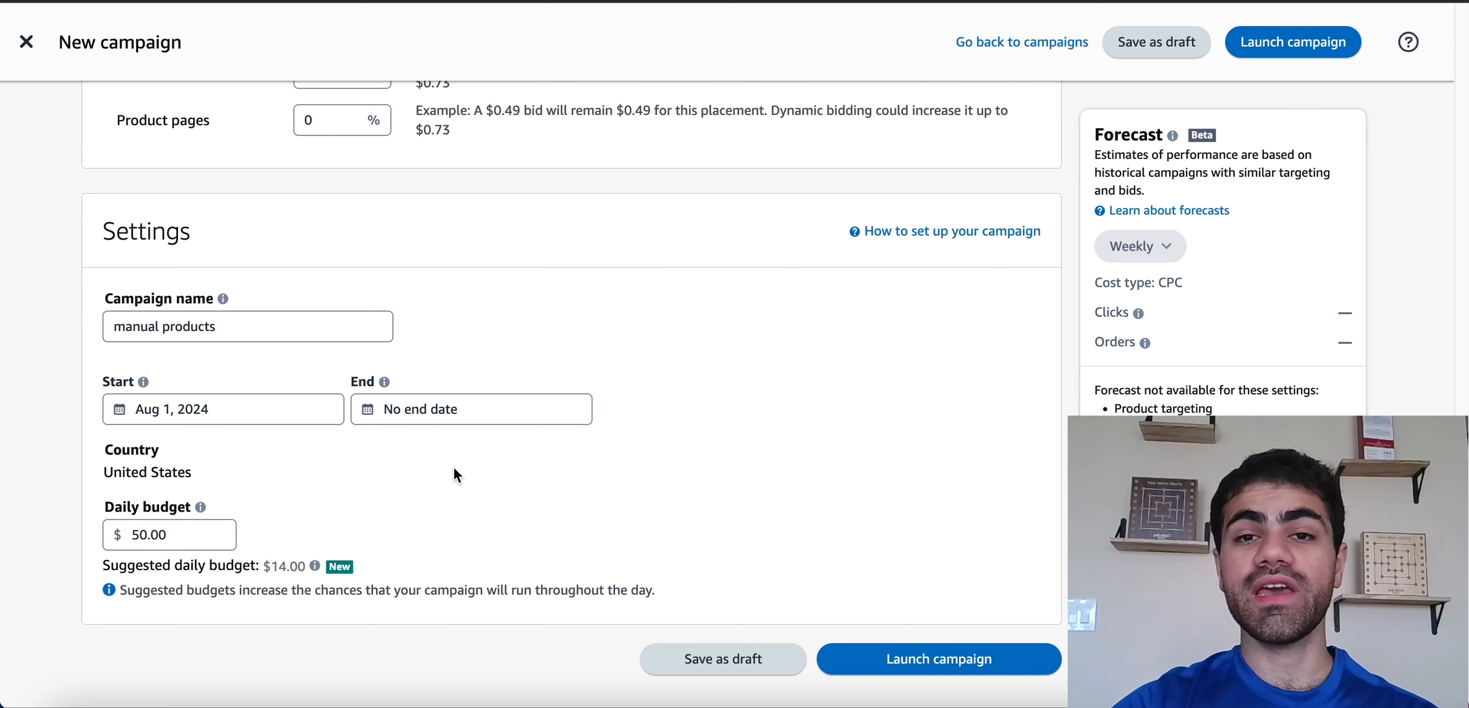